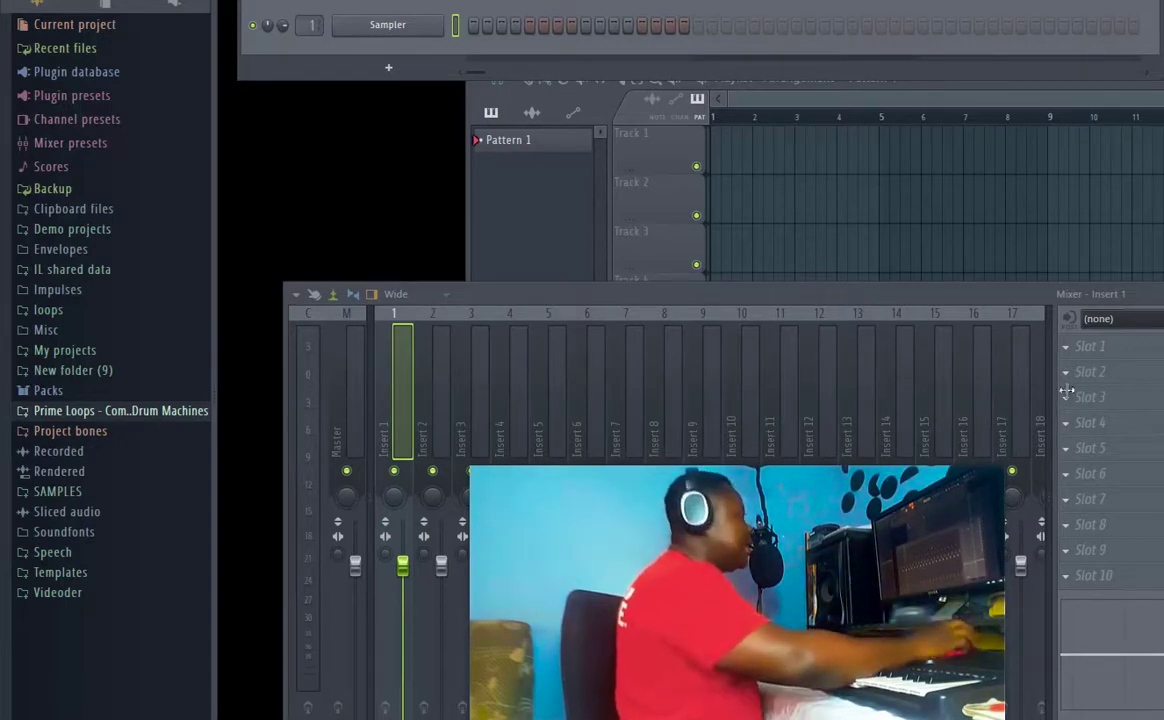
Hide the mixer and playlist, and add an FPC drum machine channel with its window placed under the channel rack
key("F9")
key("F5")
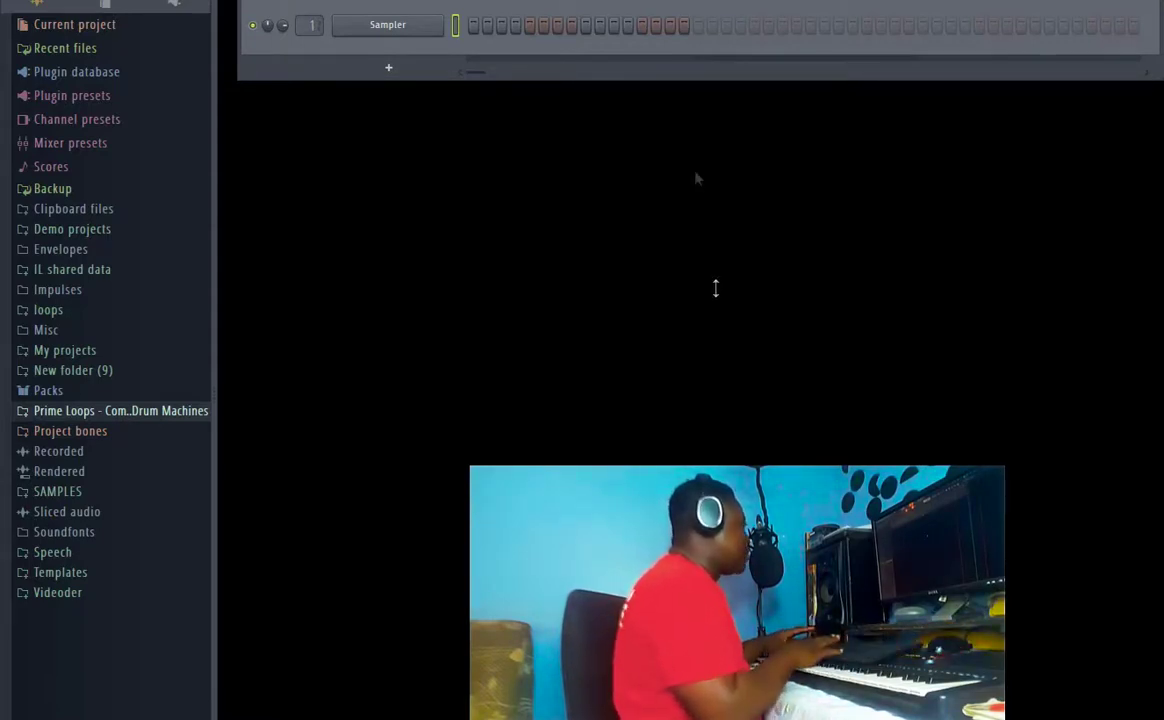
left_click(416, 74)
mouse_move(413, 70)
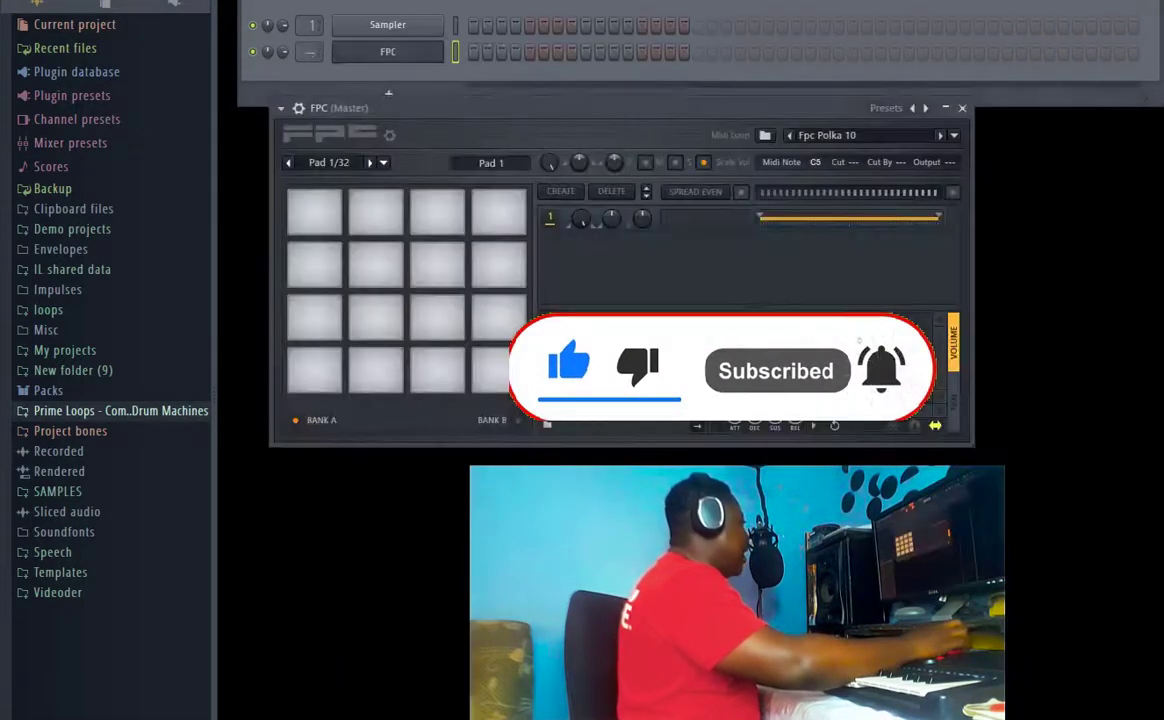
left_click_drag(504, 112, 467, 125)
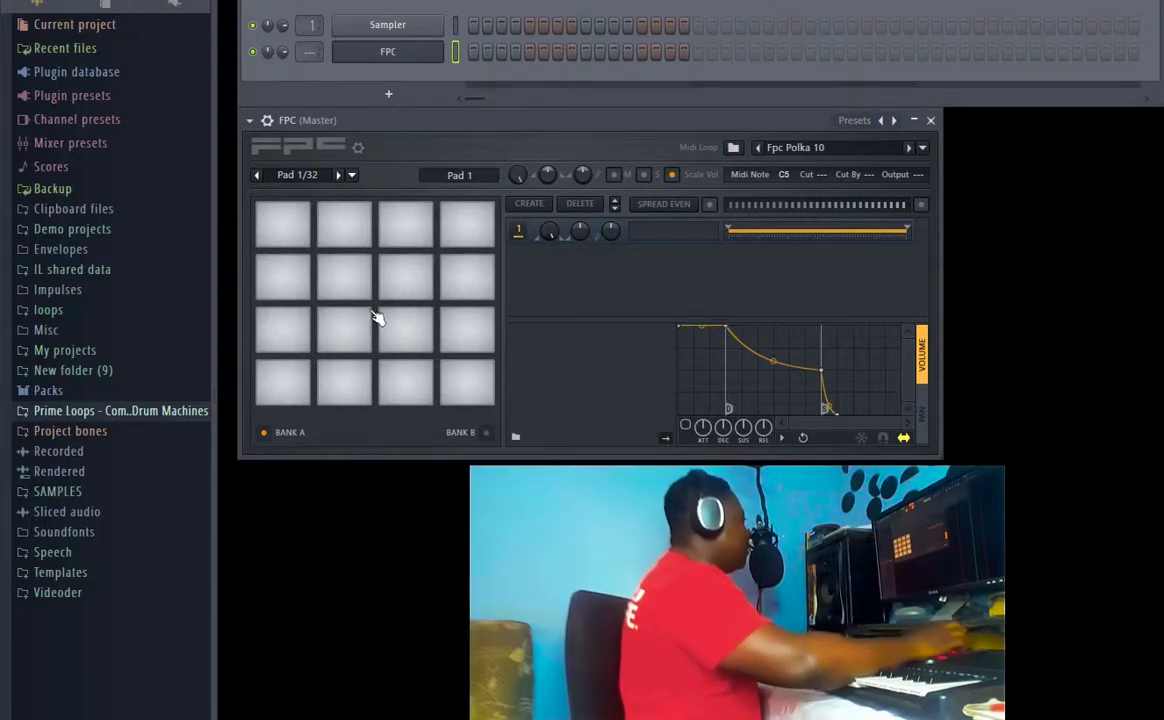
Add a second FPC channel and keep only its window open, placed just below the channel rack
left_click(389, 94)
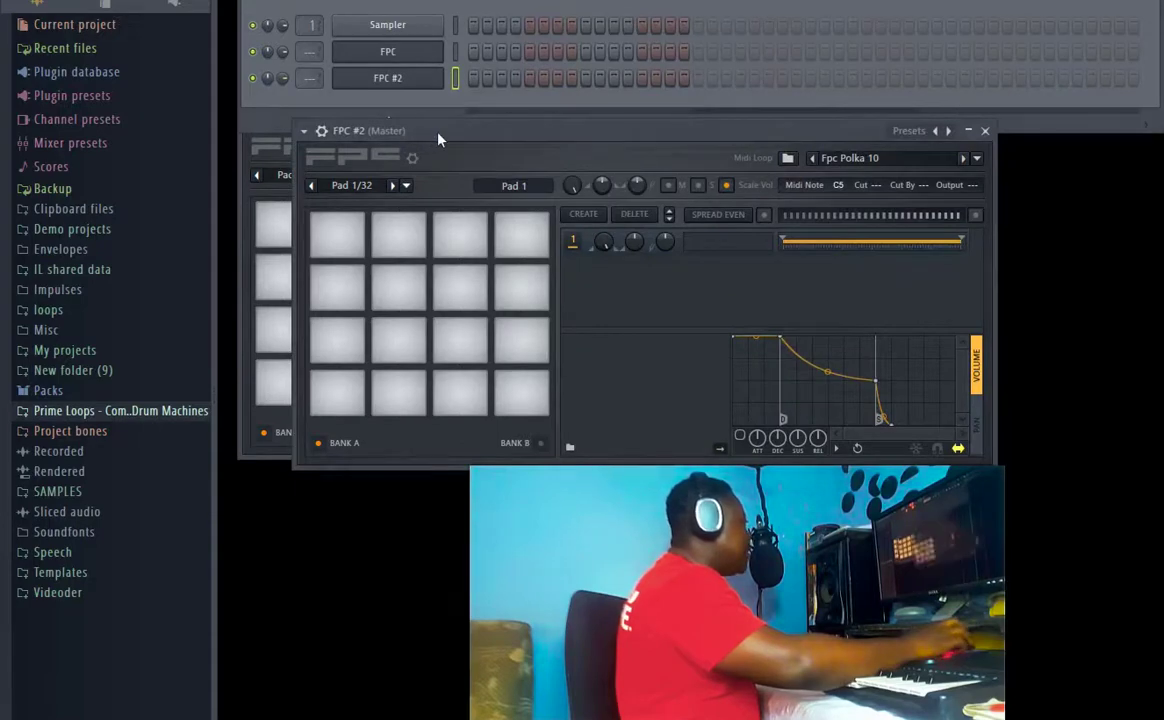
left_click_drag(390, 133, 570, 285)
left_click(938, 183)
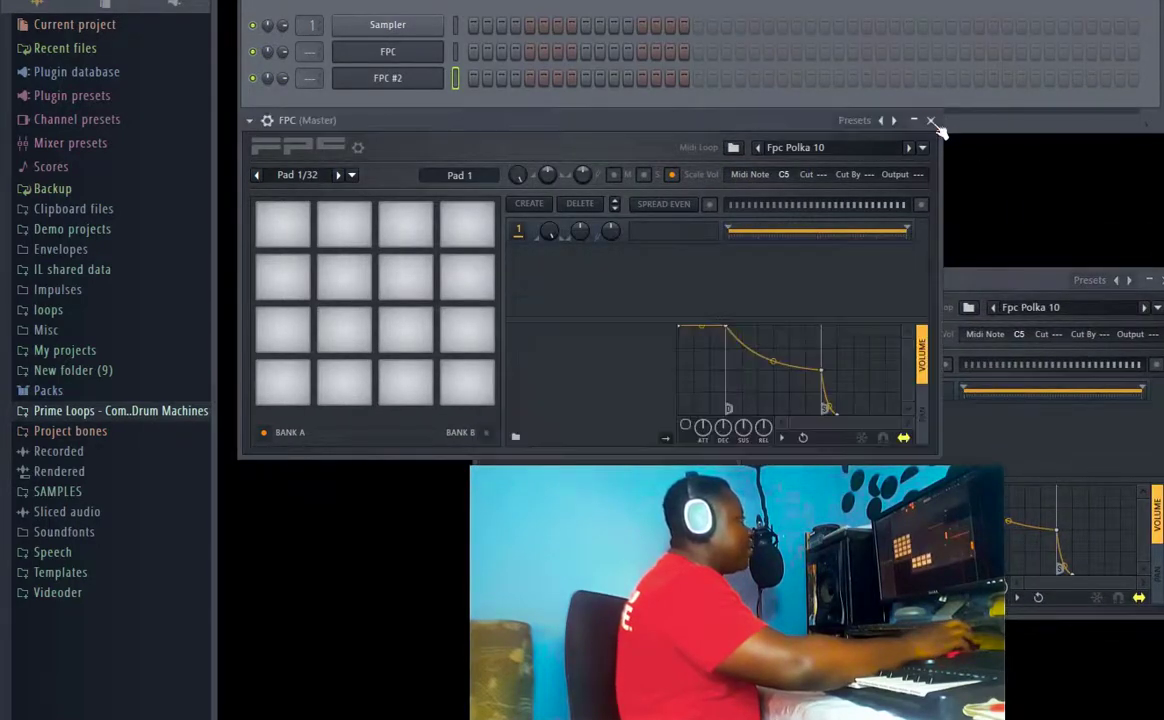
left_click(928, 121)
left_click_drag(866, 279, 634, 143)
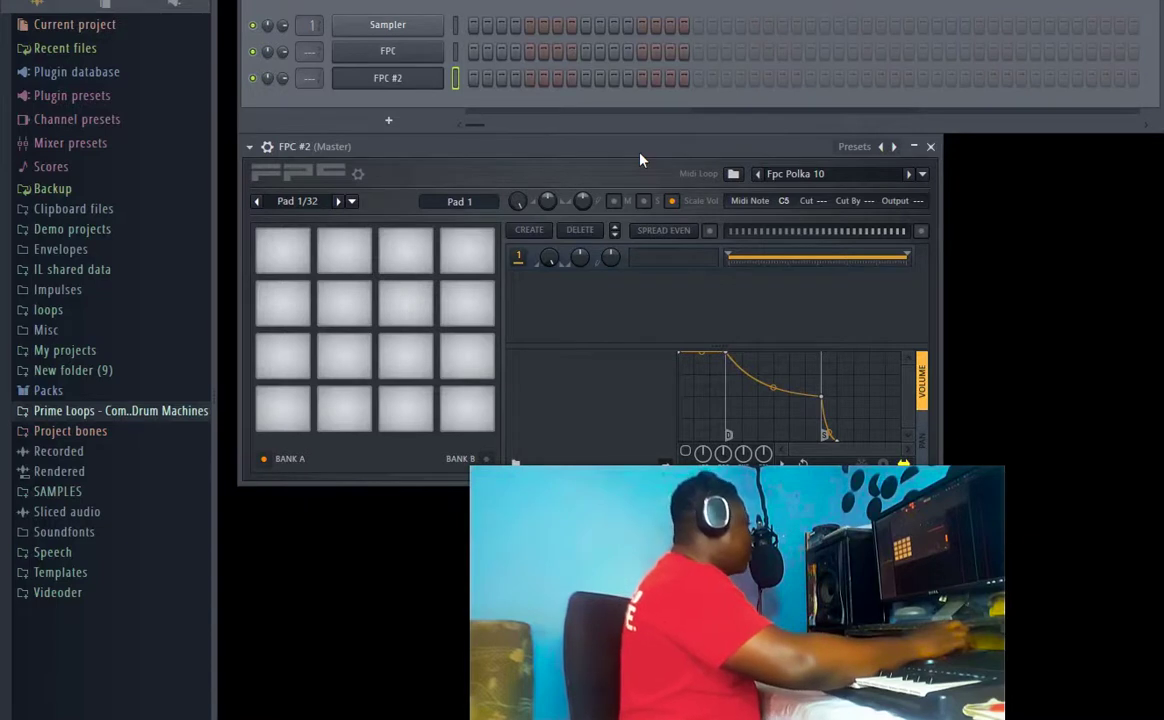
mouse_move(616, 152)
left_mouse_down()
mouse_move(670, 166)
mouse_move(614, 152)
left_mouse_up()
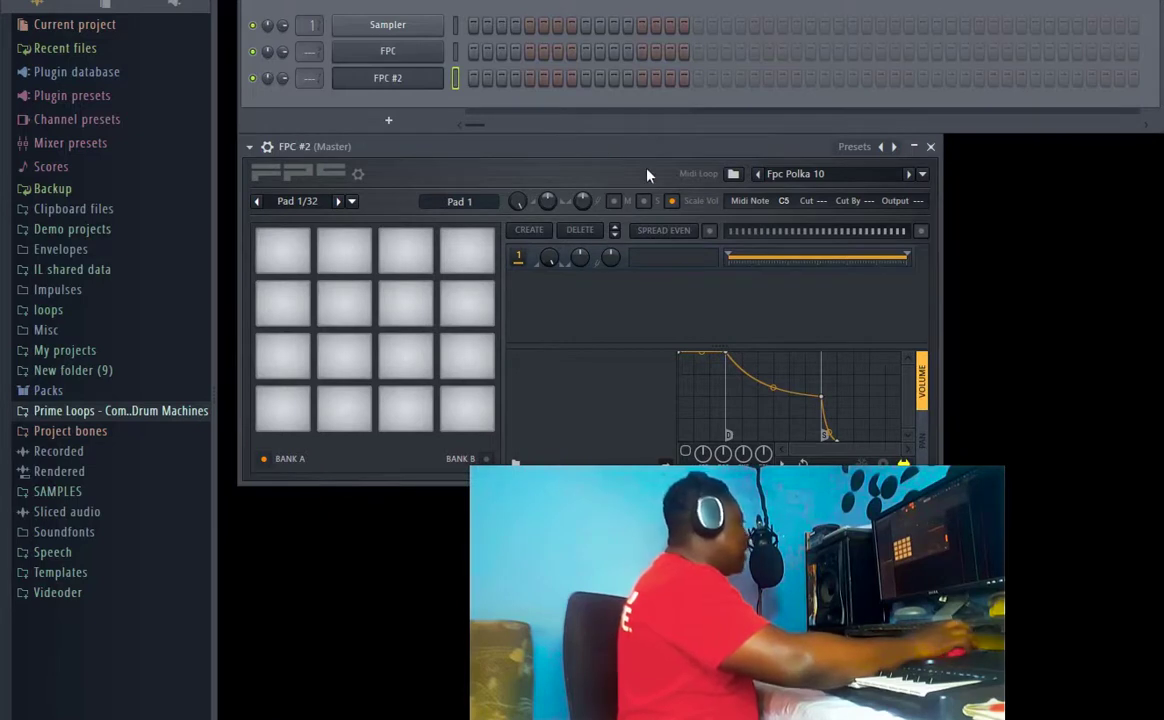
Find the Hip Kick sample in the SAMPLES folder and load it onto pad 1 of the second FPC
left_click(72, 492)
left_click(92, 512)
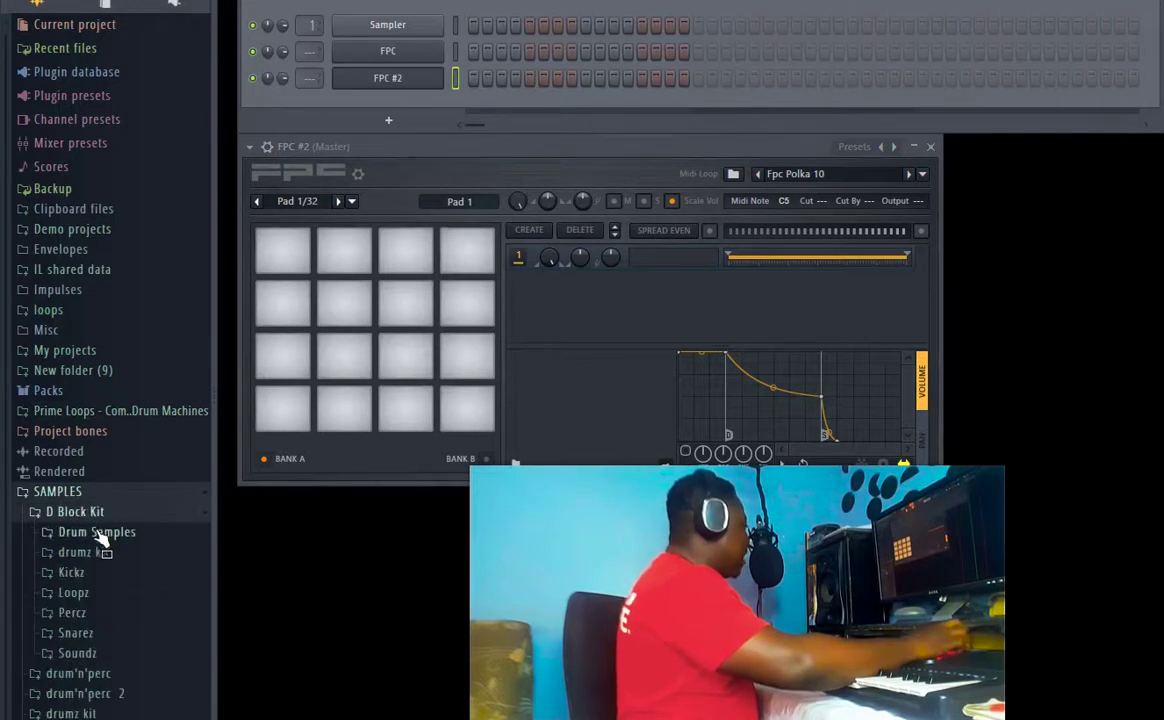
left_click(102, 533)
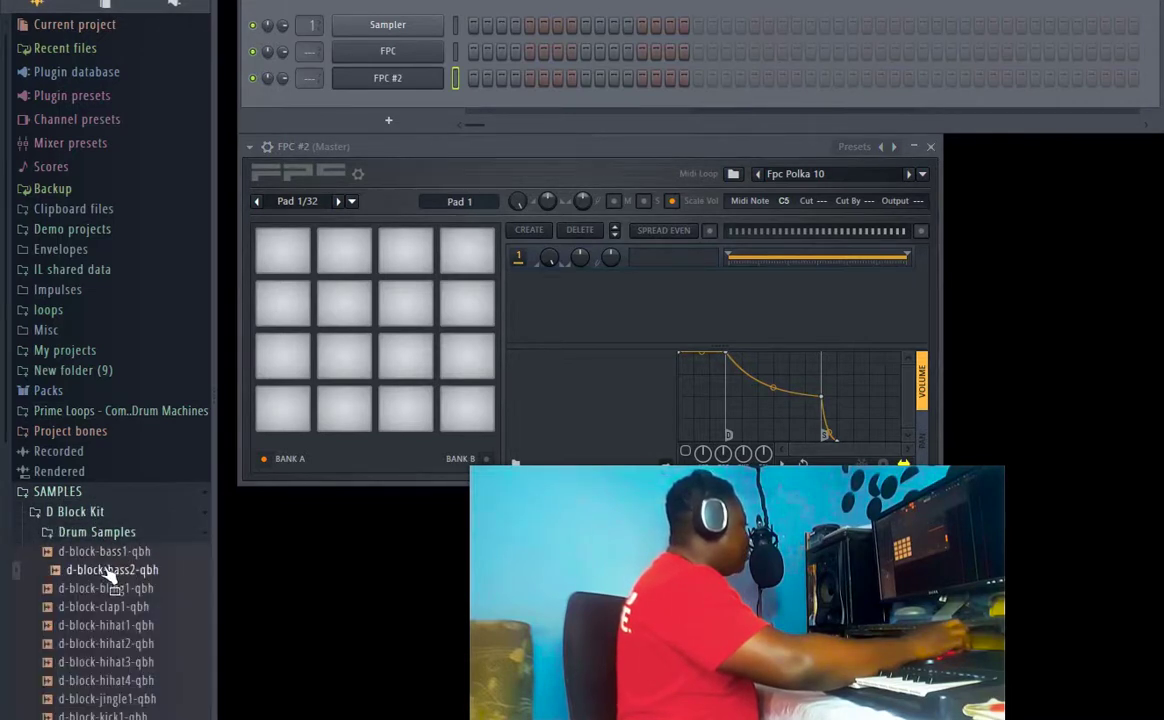
left_click(96, 532)
left_click(88, 552)
left_click(86, 552)
left_click(72, 572)
left_click(115, 597)
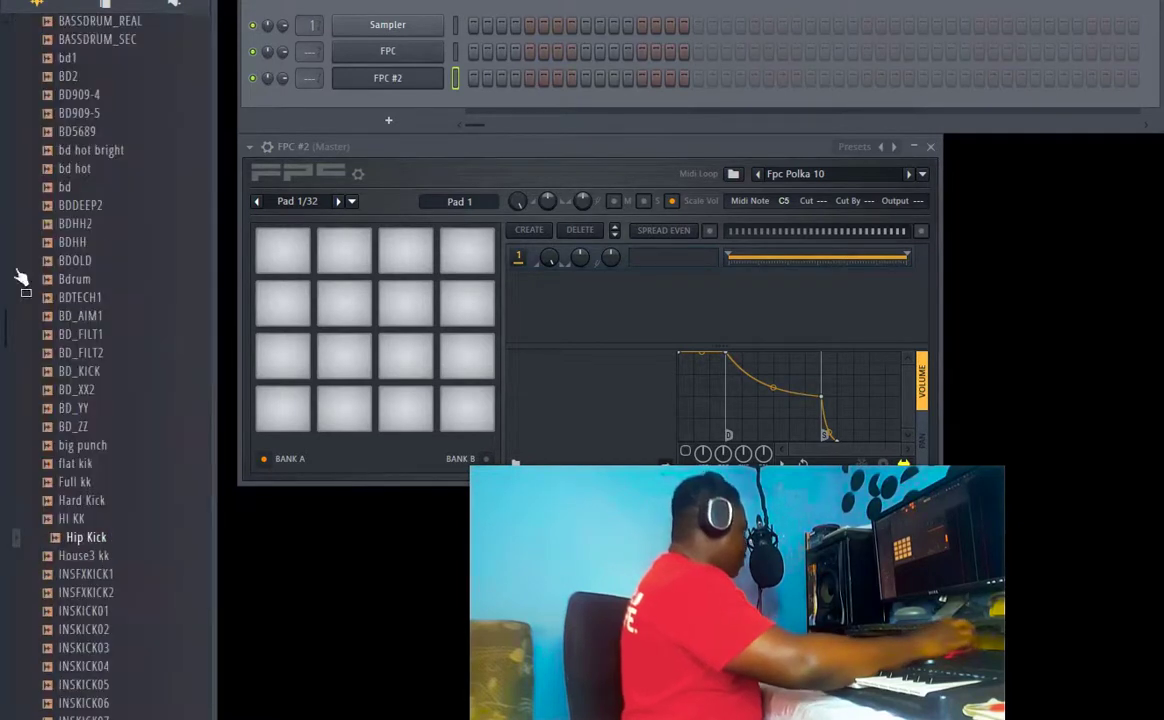
left_click_drag(88, 550, 280, 416)
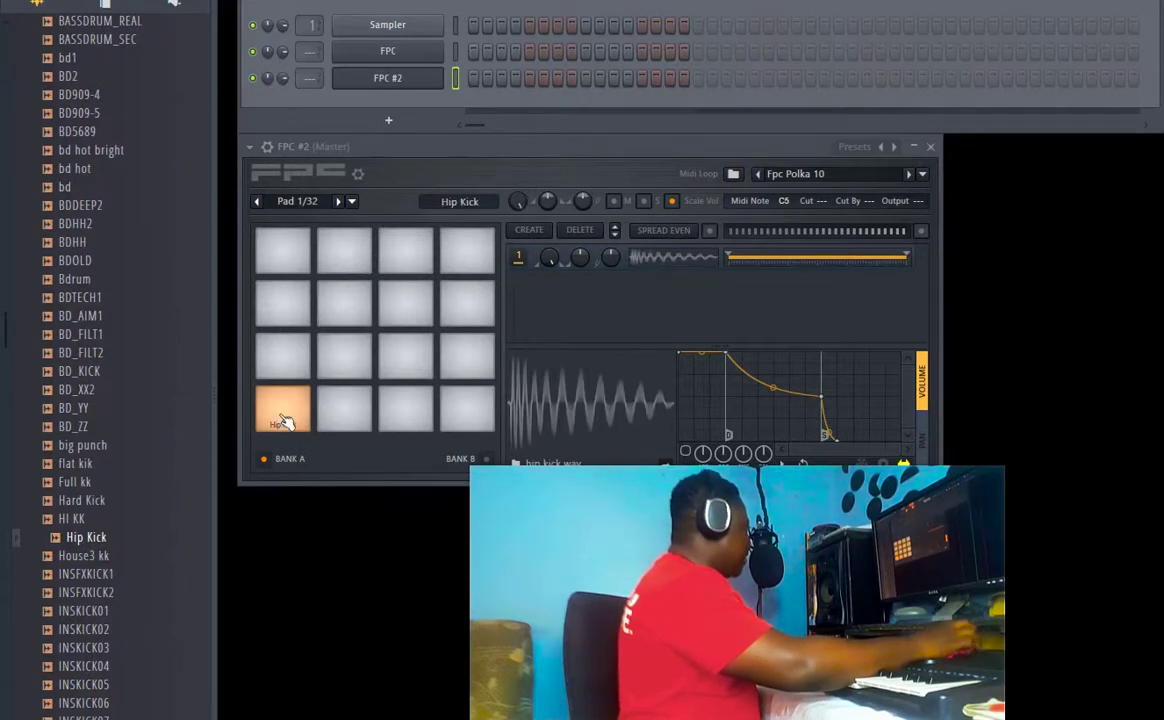
Load the HHO2 sample from the HH OPEN folder onto pad 2 of the second FPC
scroll(109, 555, "up", 12)
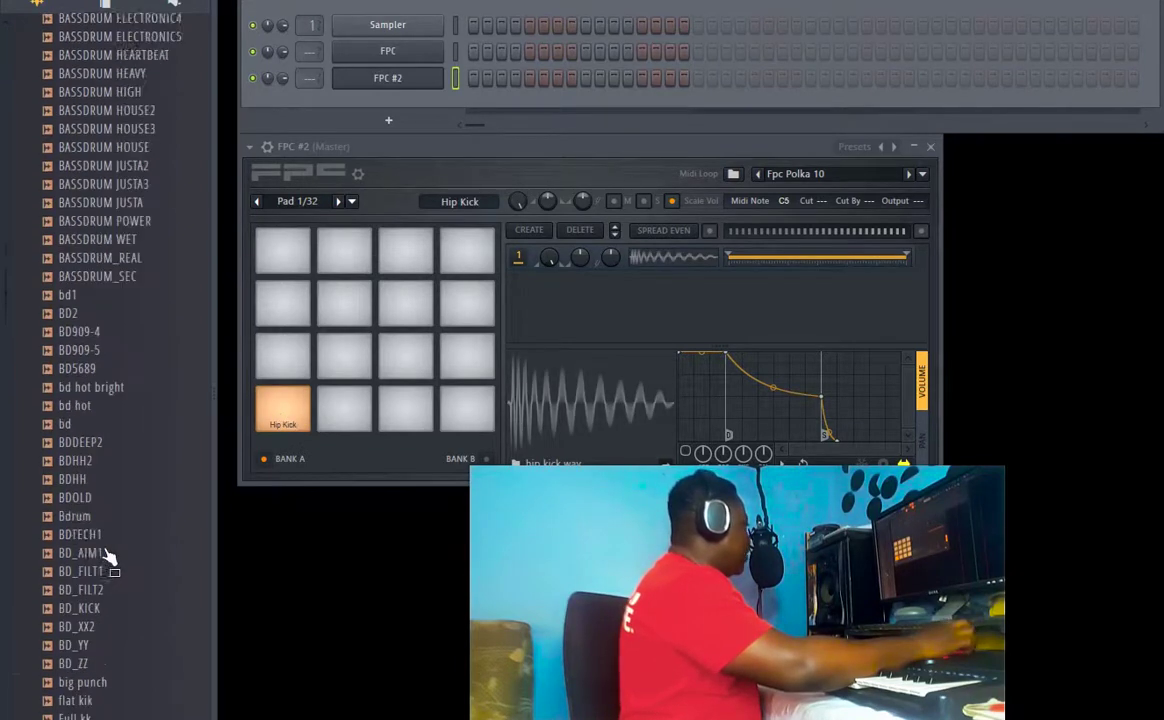
left_click(76, 535)
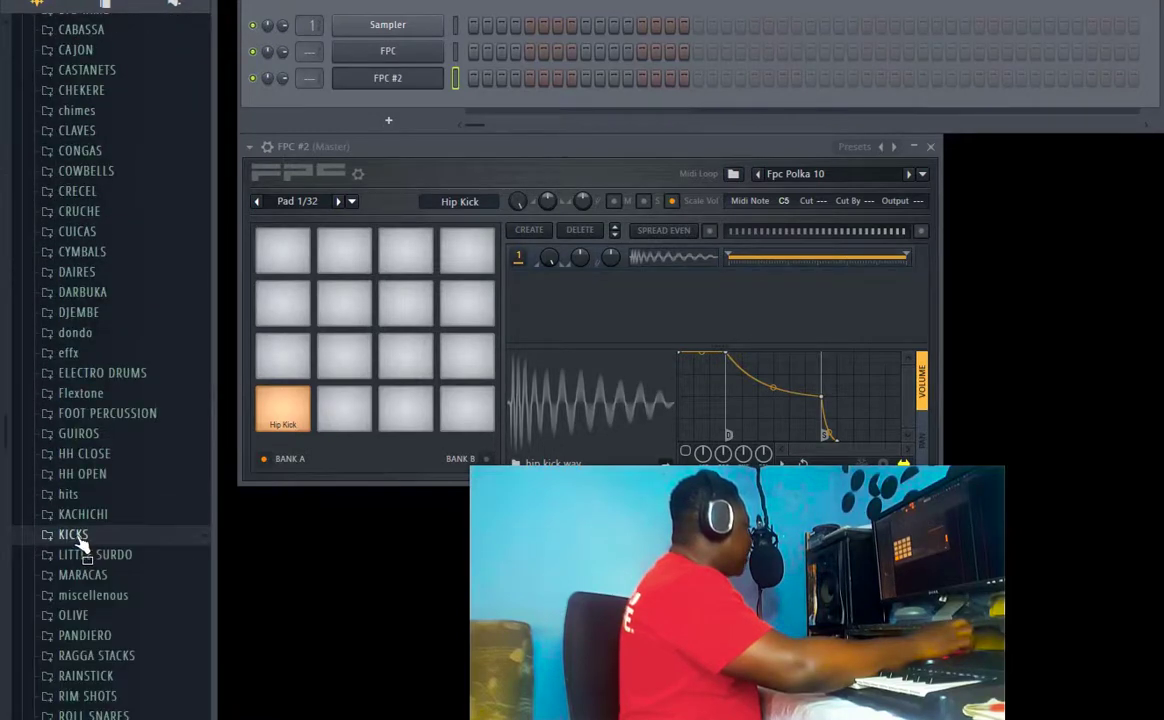
left_click(78, 494)
left_click(82, 474)
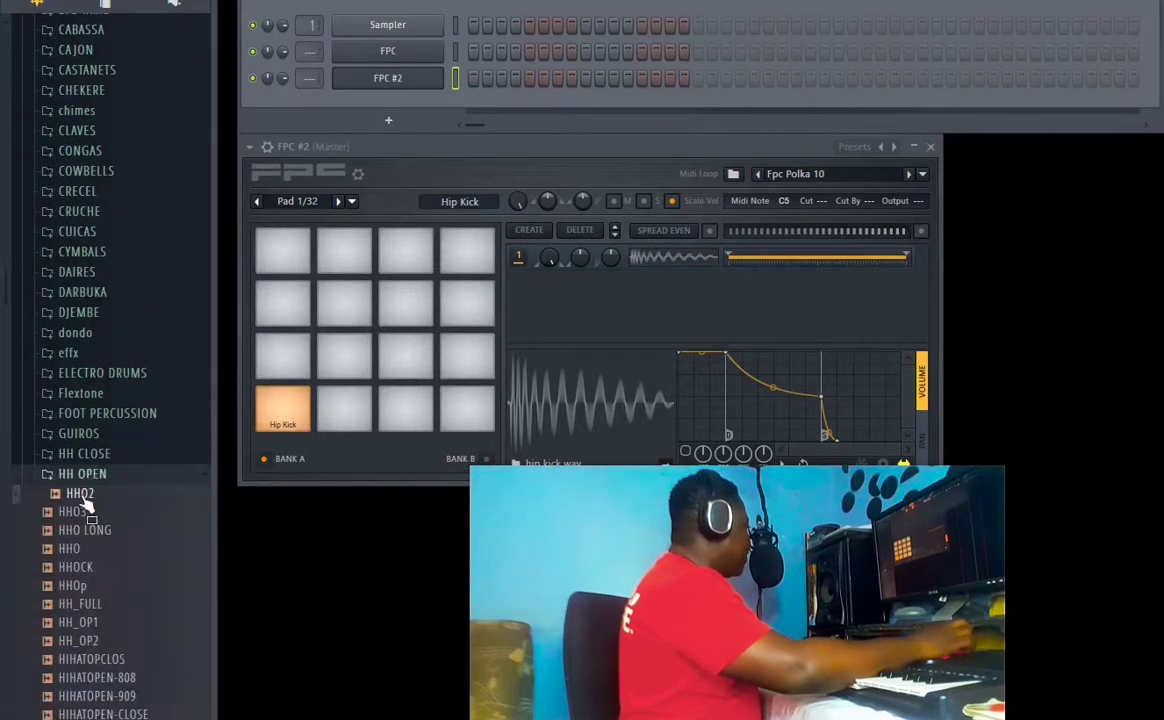
left_click_drag(78, 494, 345, 412)
Load the 88 snr sample from the SNARES folder onto pad 3 of the second FPC
scroll(100, 470, "down", 8)
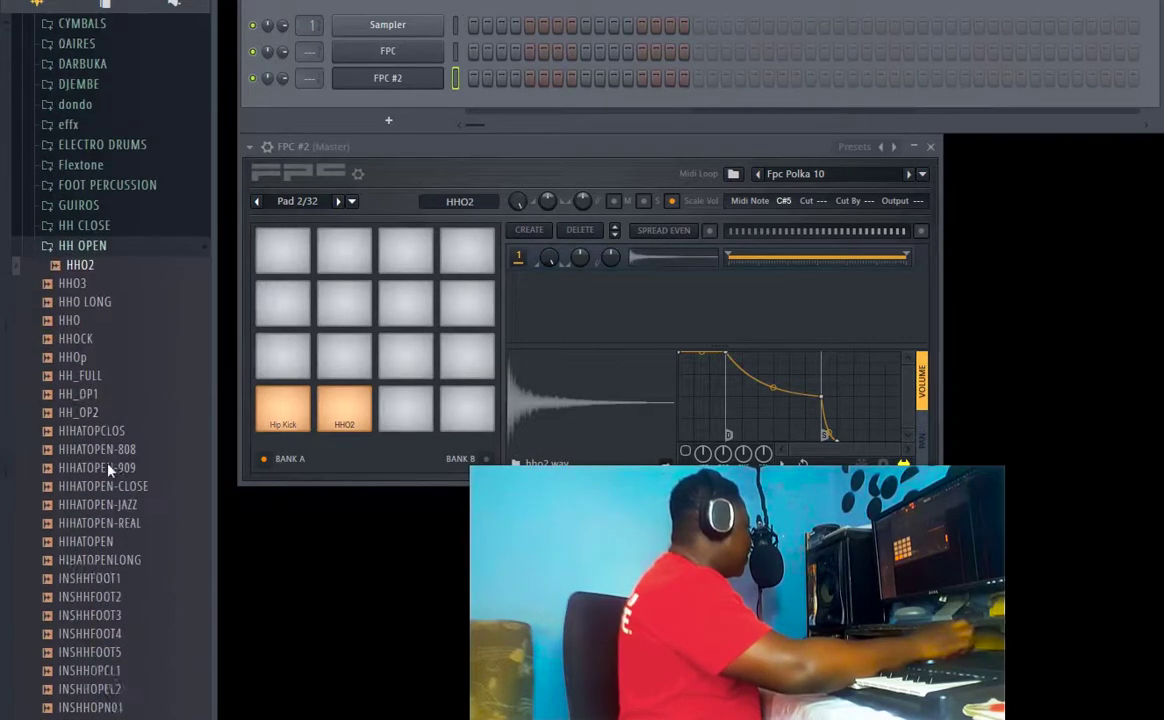
left_click(100, 468)
left_click_drag(80, 428, 467, 450)
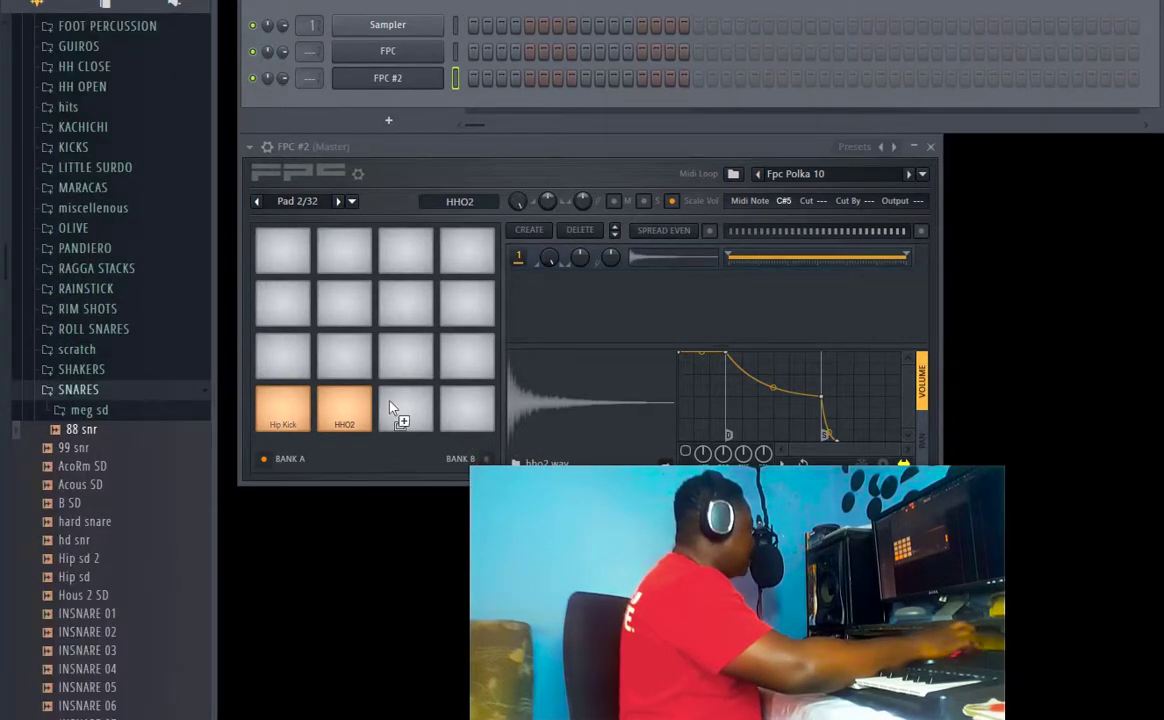
left_click_drag(393, 408, 405, 418)
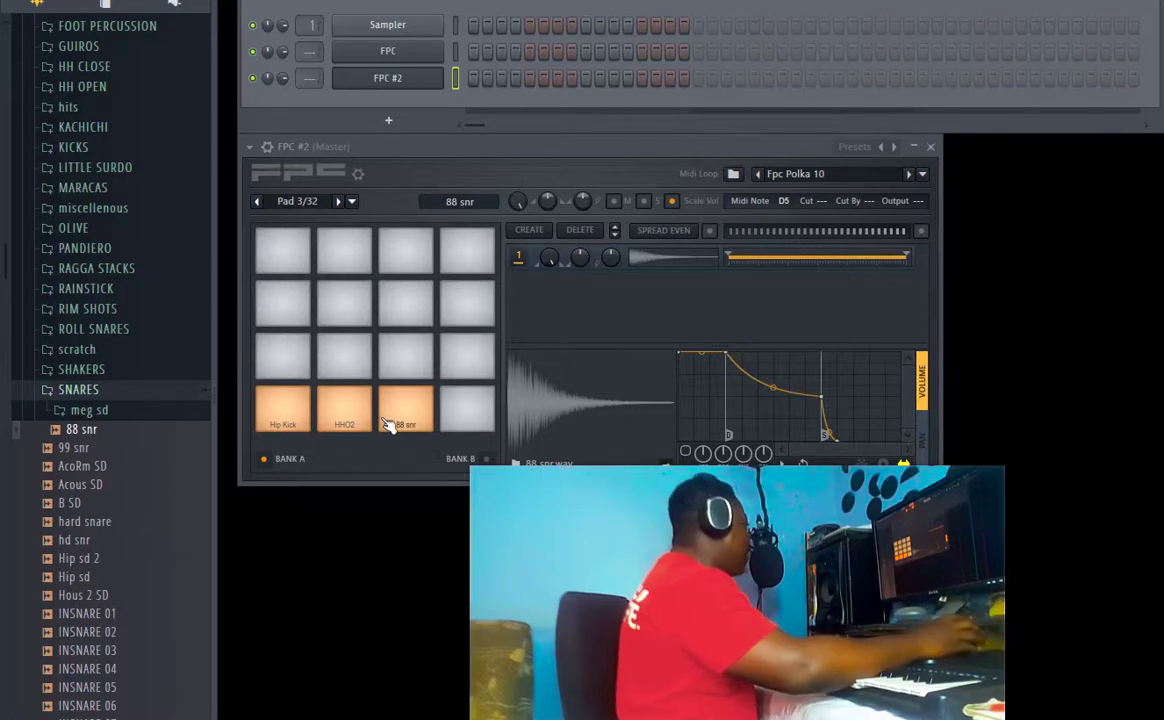
Use the MIDI note Learn function to assign the 88 snr pad to note D4
mouse_move(507, 153)
left_mouse_down()
mouse_move(571, 164)
mouse_move(517, 149)
left_mouse_up()
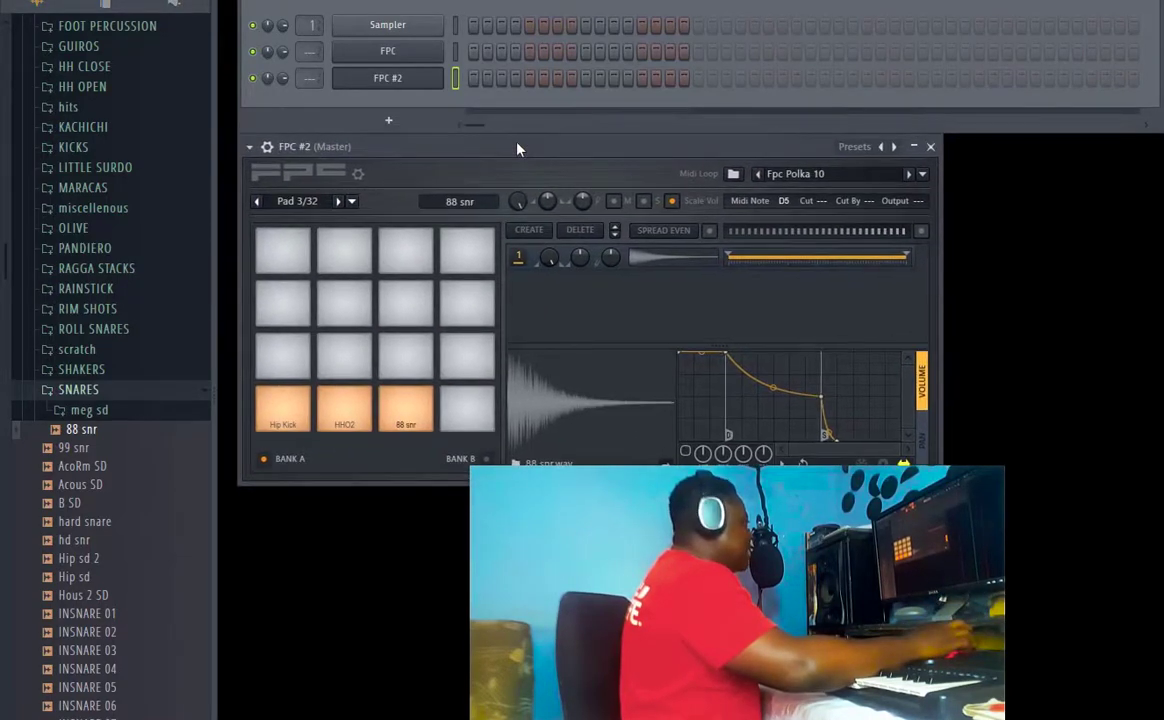
left_click(784, 203)
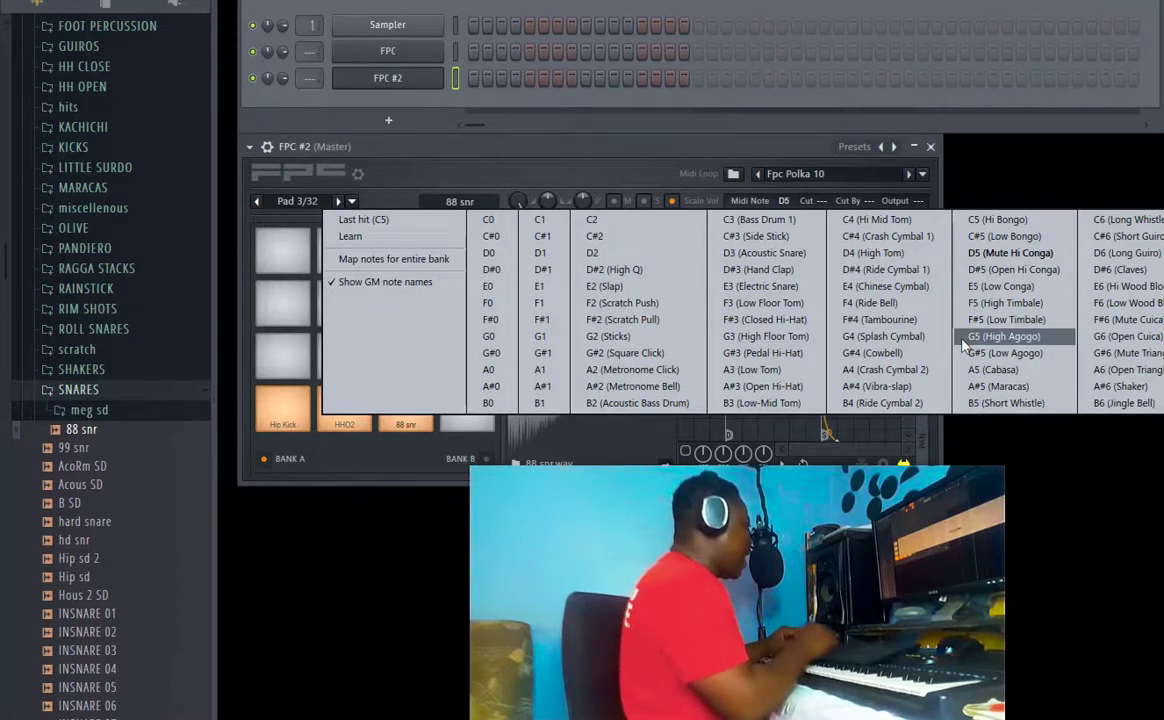
left_click(352, 237)
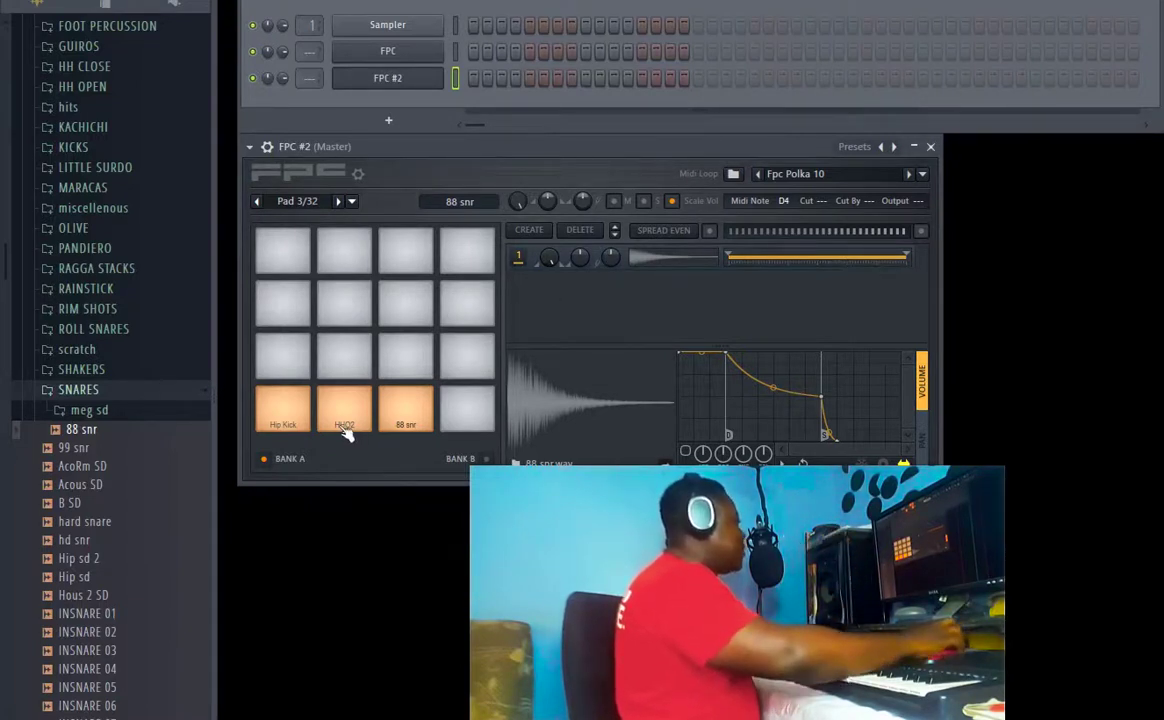
Select the Hip Kick pad and assign it to note E4 with the MIDI note Learn function
left_click(290, 410)
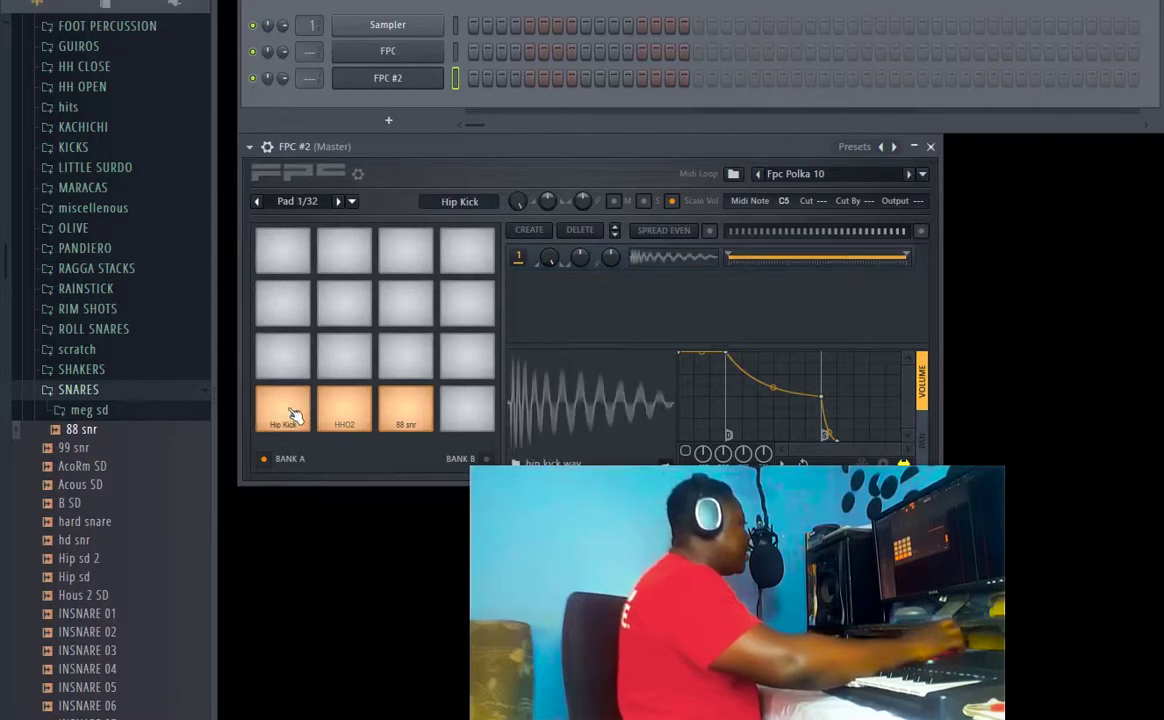
left_click(789, 207)
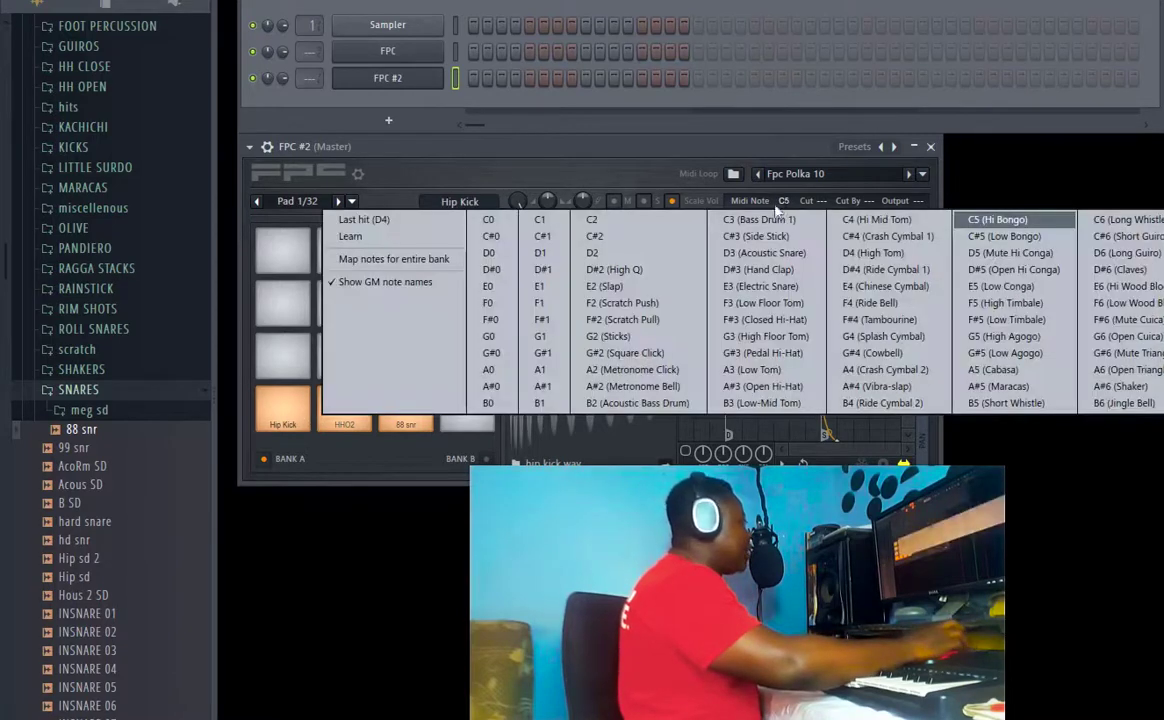
left_click(351, 238)
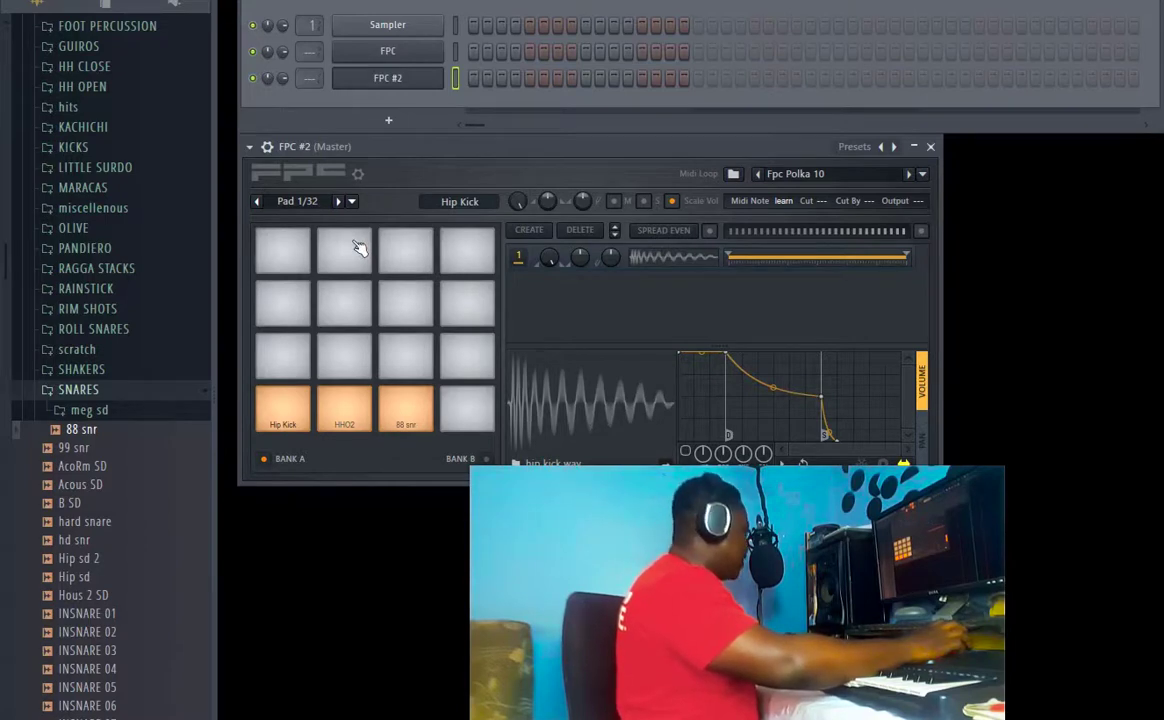
Review the MIDI note choices and the Learn option for the Hip Kick pad without changing its note
left_click(778, 200)
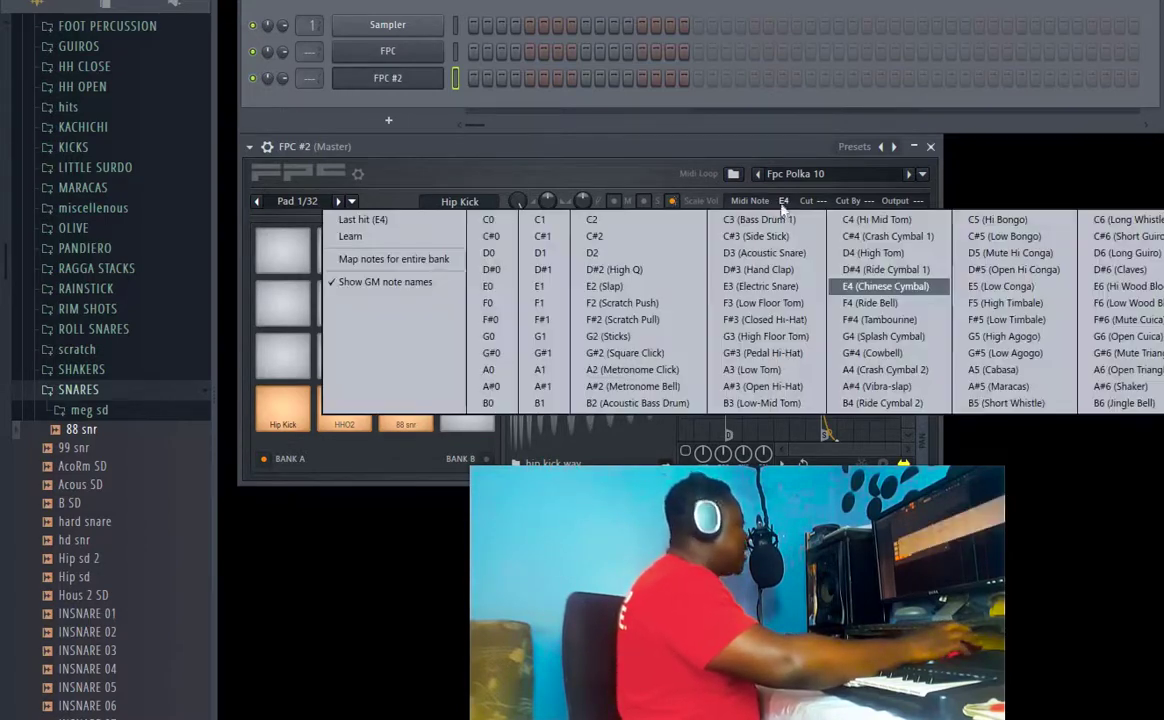
left_click(435, 199)
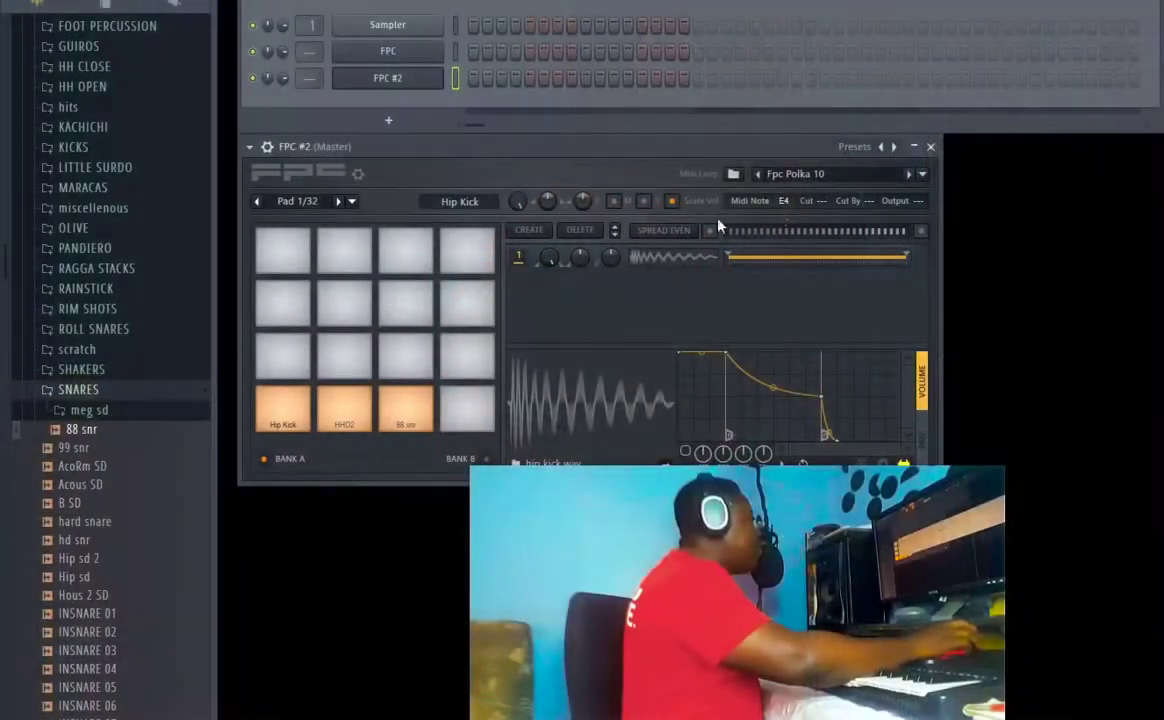
left_click(782, 200)
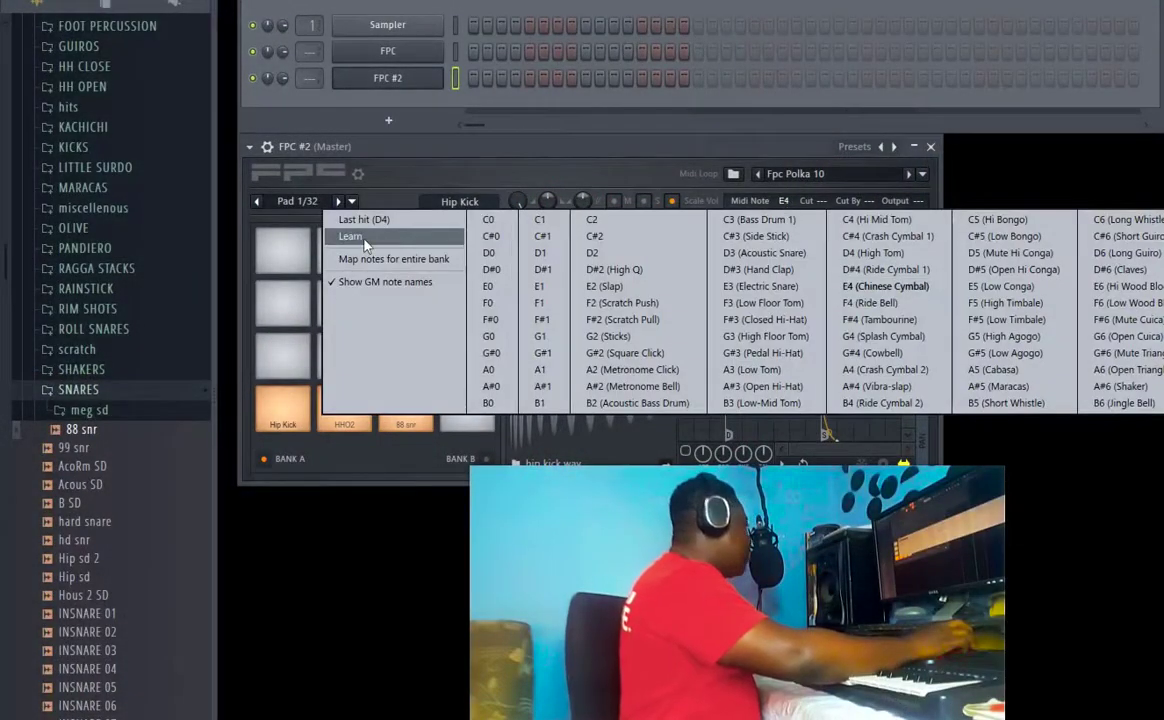
left_click(460, 157)
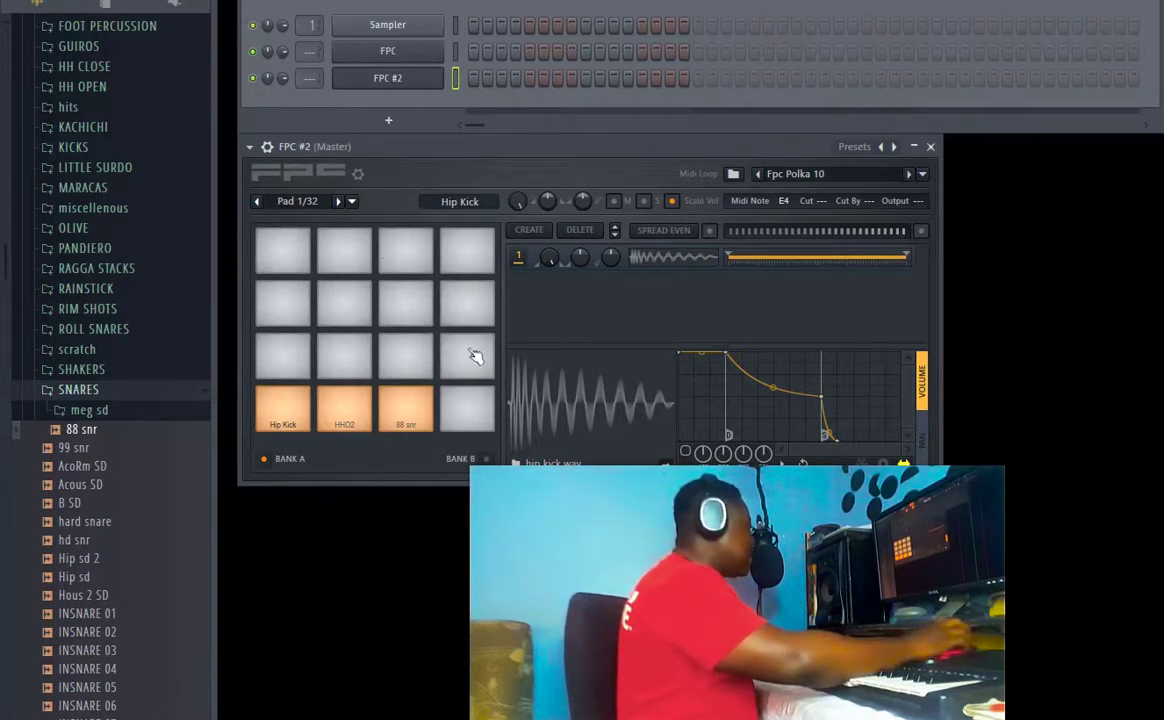
Check how to save the FPC note layout, selecting Episode.notelayout as the file, and leave without saving
left_click(351, 202)
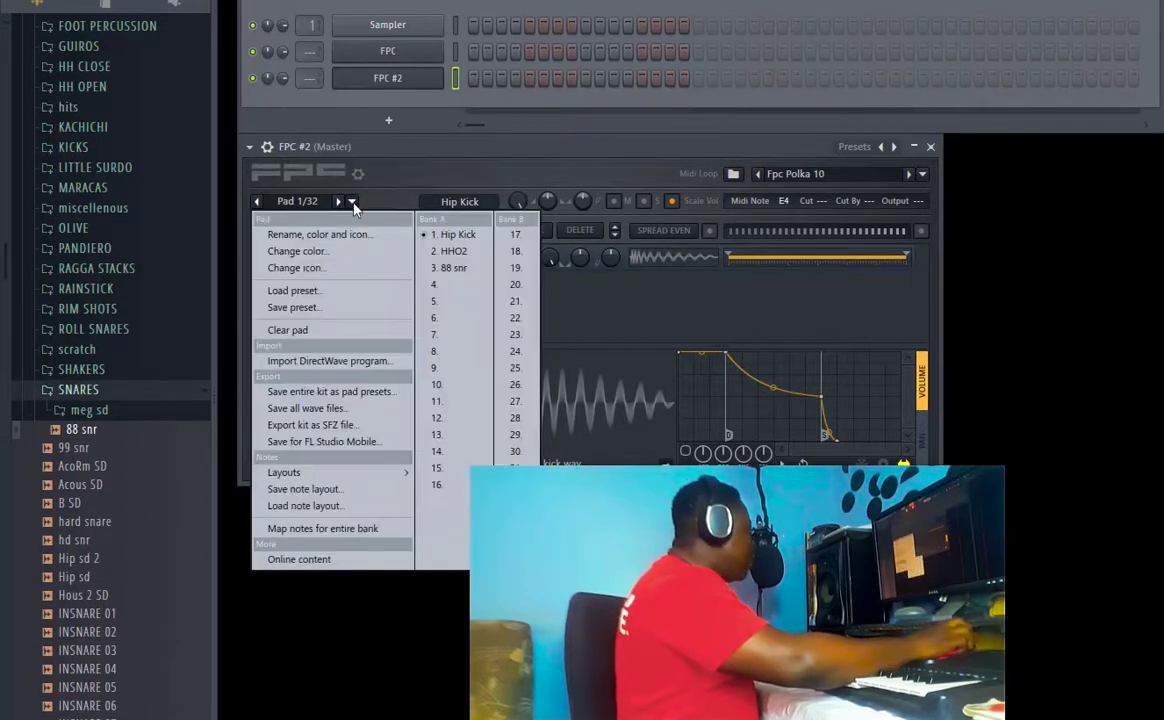
left_click(319, 491)
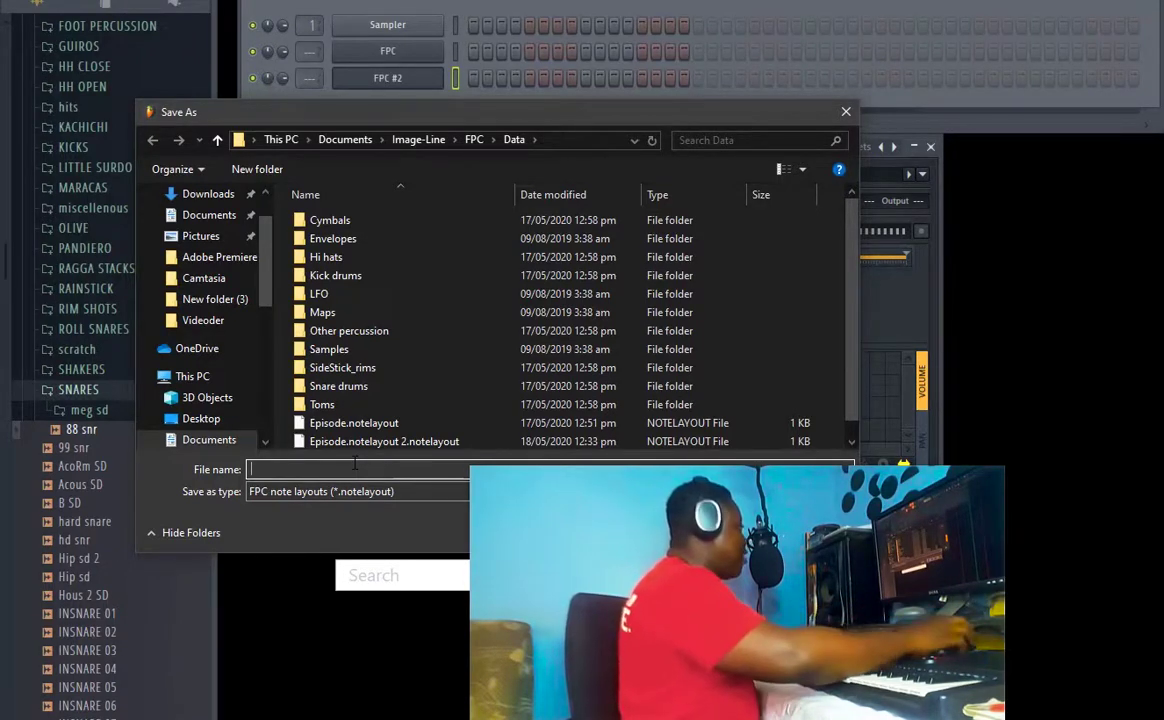
left_click(372, 424)
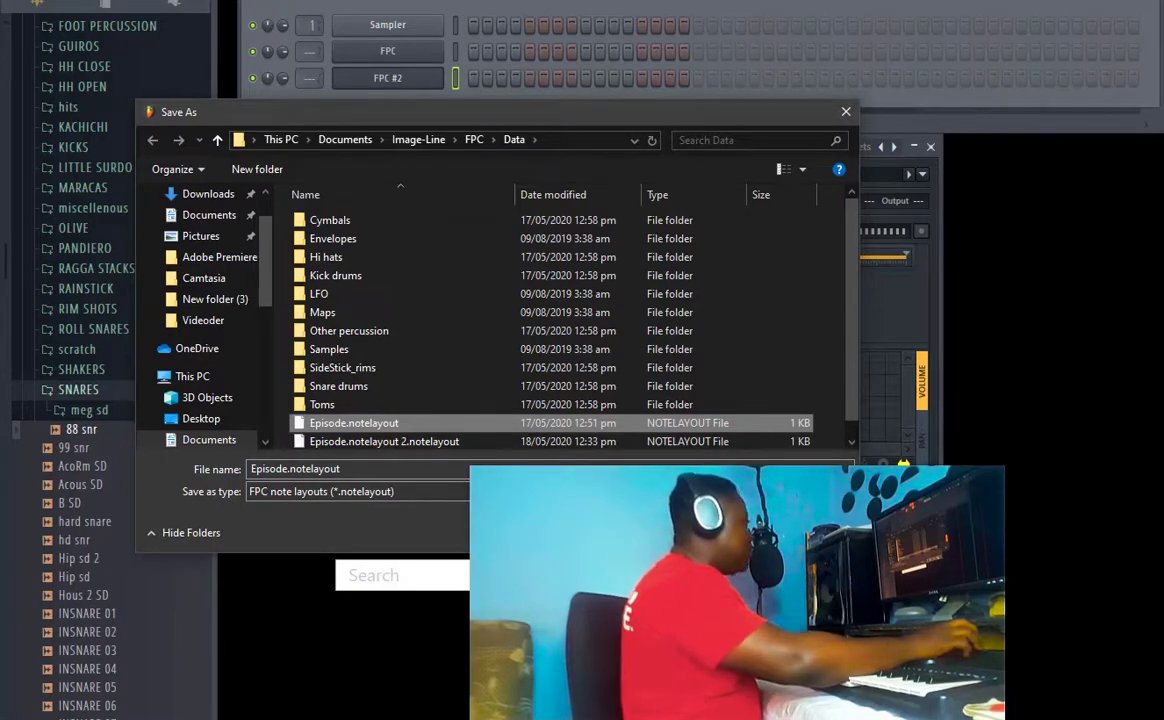
key("Escape")
Move the second FPC's window away from the channel rack and check its preset-saving dialog without saving
left_click_drag(392, 150, 493, 186)
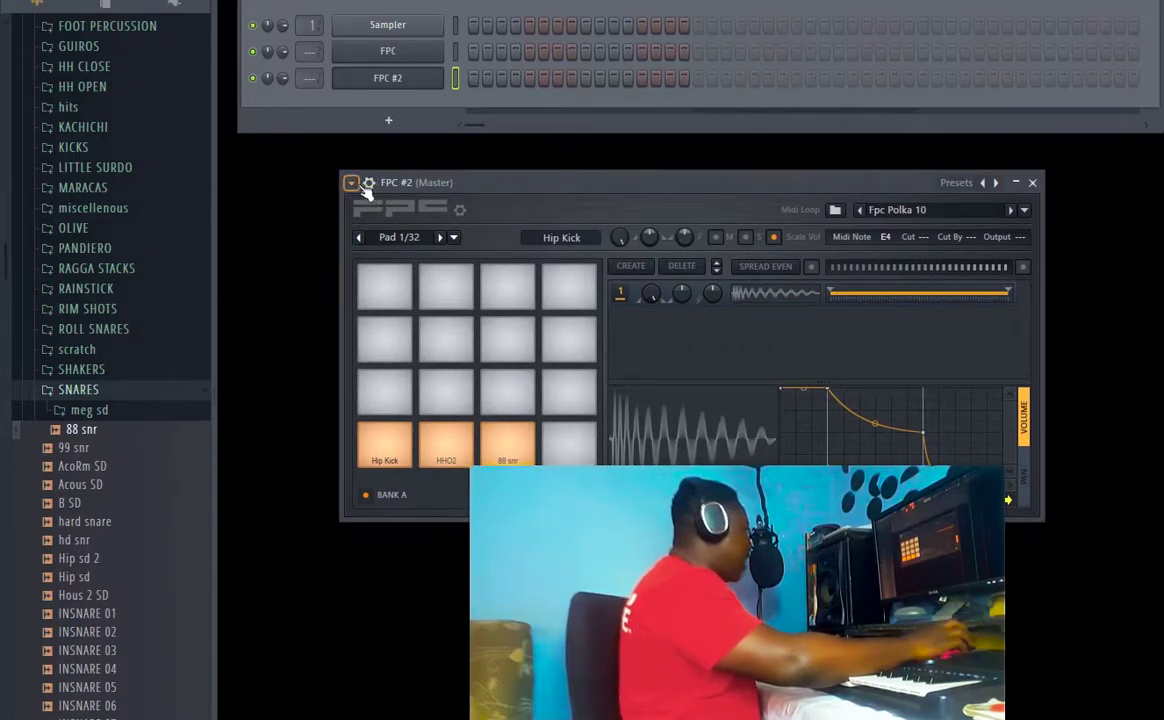
mouse_move(367, 167)
left_mouse_down()
mouse_move(322, 172)
mouse_move(358, 172)
mouse_move(340, 160)
mouse_move(367, 205)
left_mouse_up()
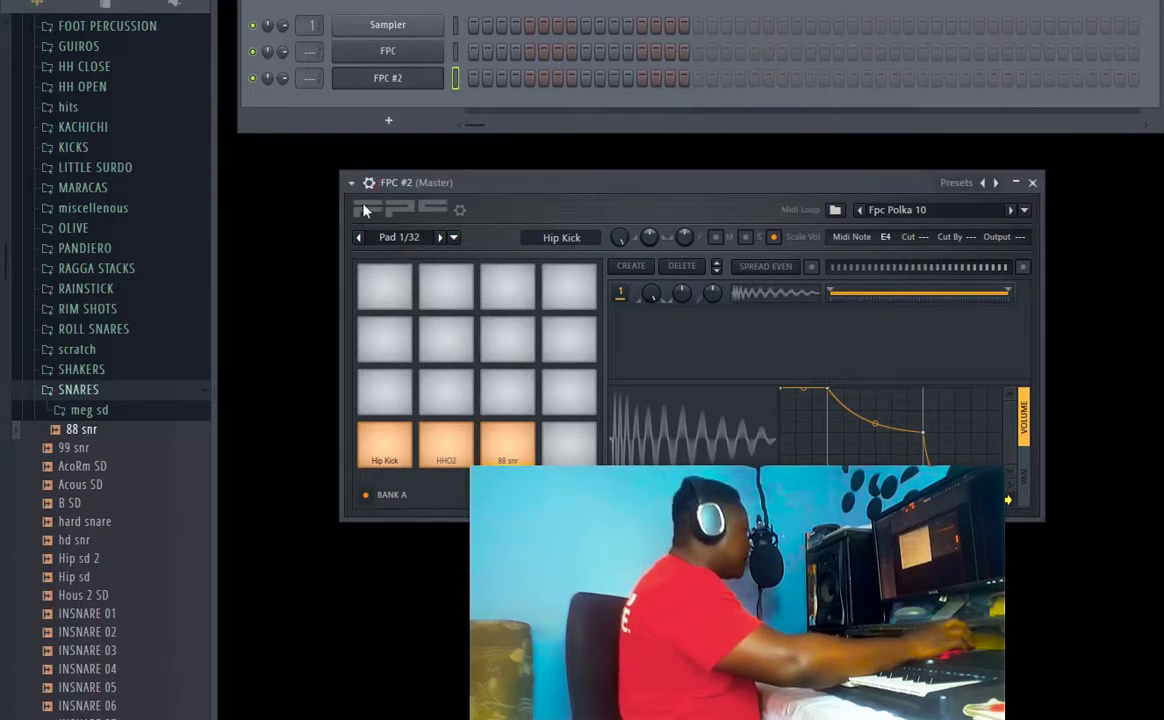
left_click(352, 183)
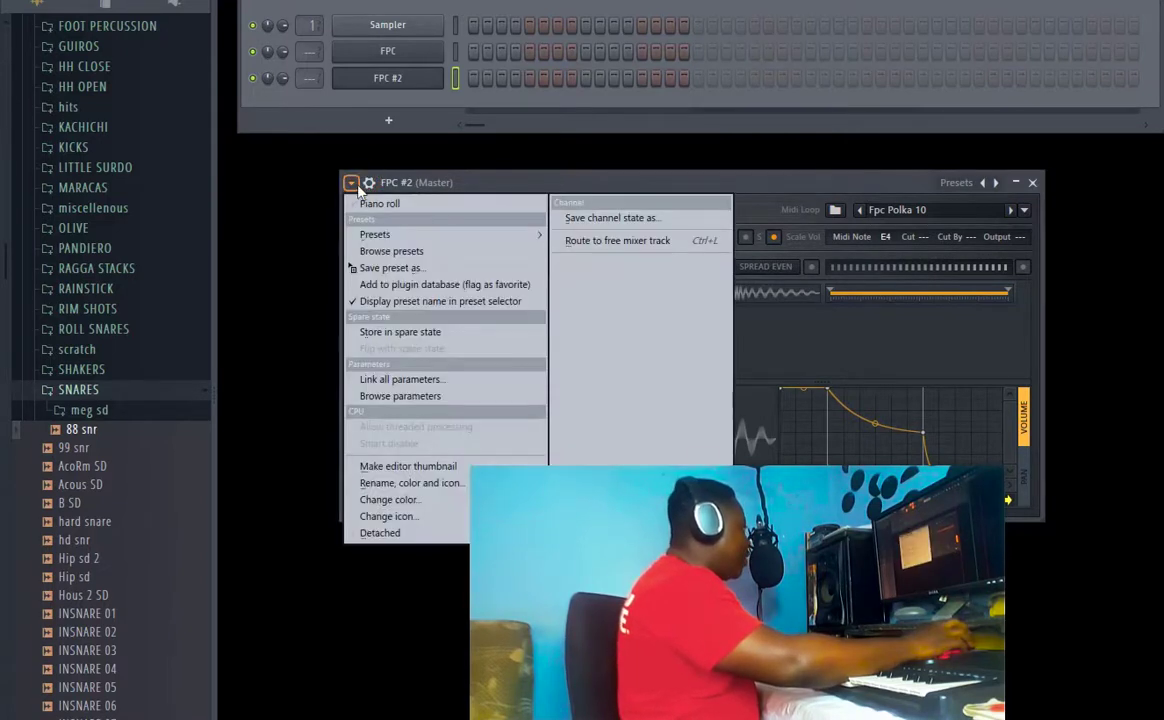
left_click(423, 270)
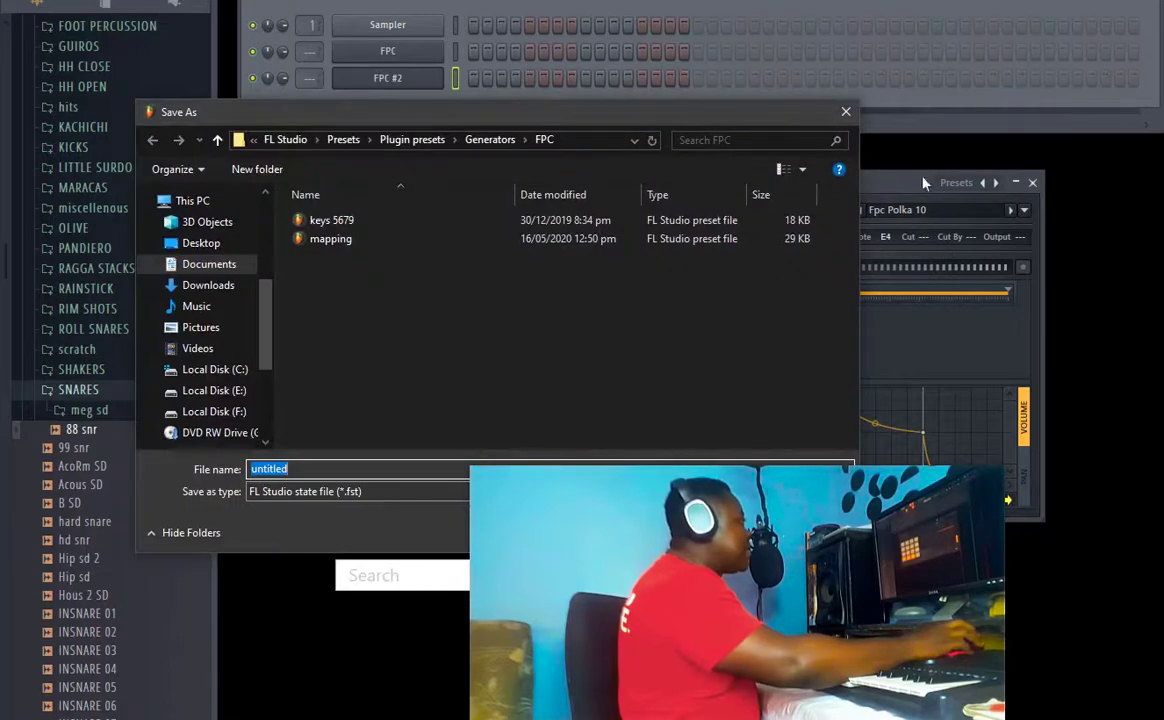
left_click(845, 113)
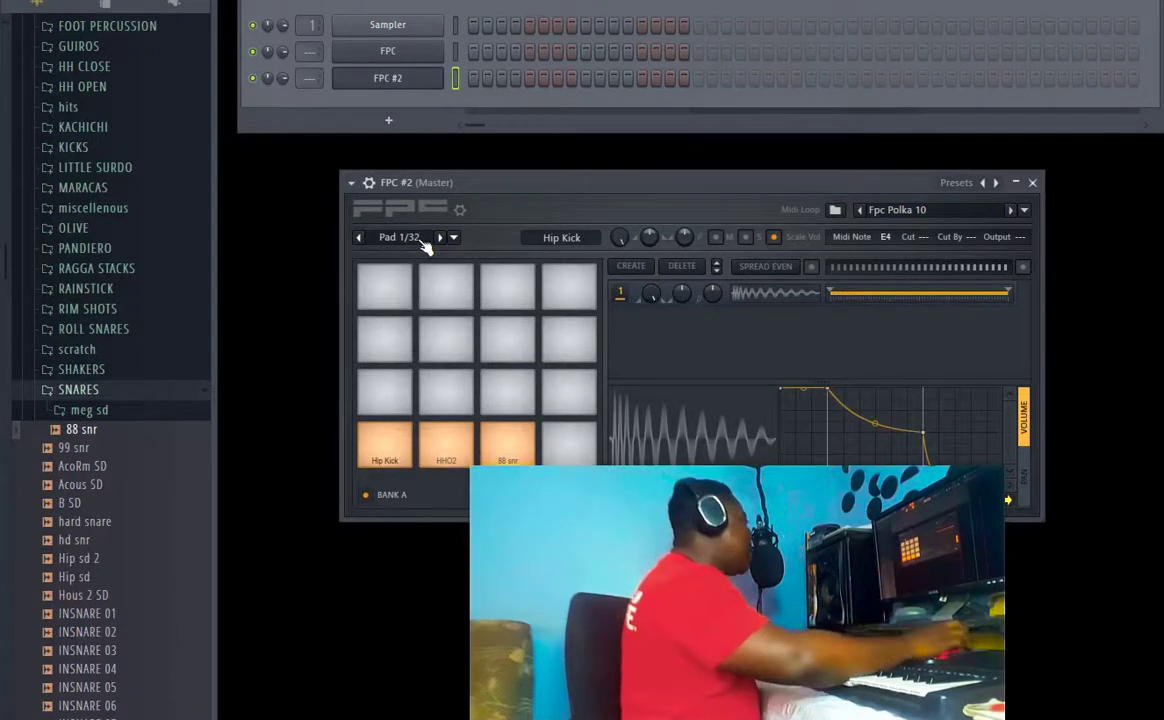
Browse the FPC presets from the second FPC's options and review its preset commands without loading a preset
left_click(351, 183)
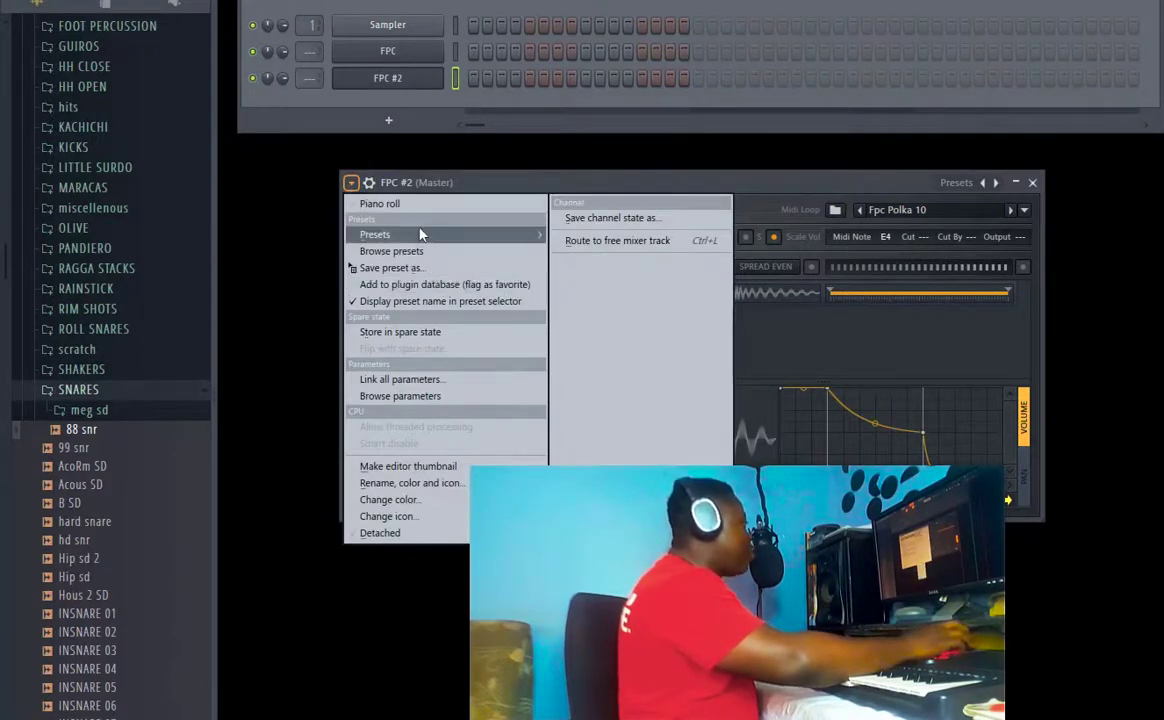
mouse_move(420, 235)
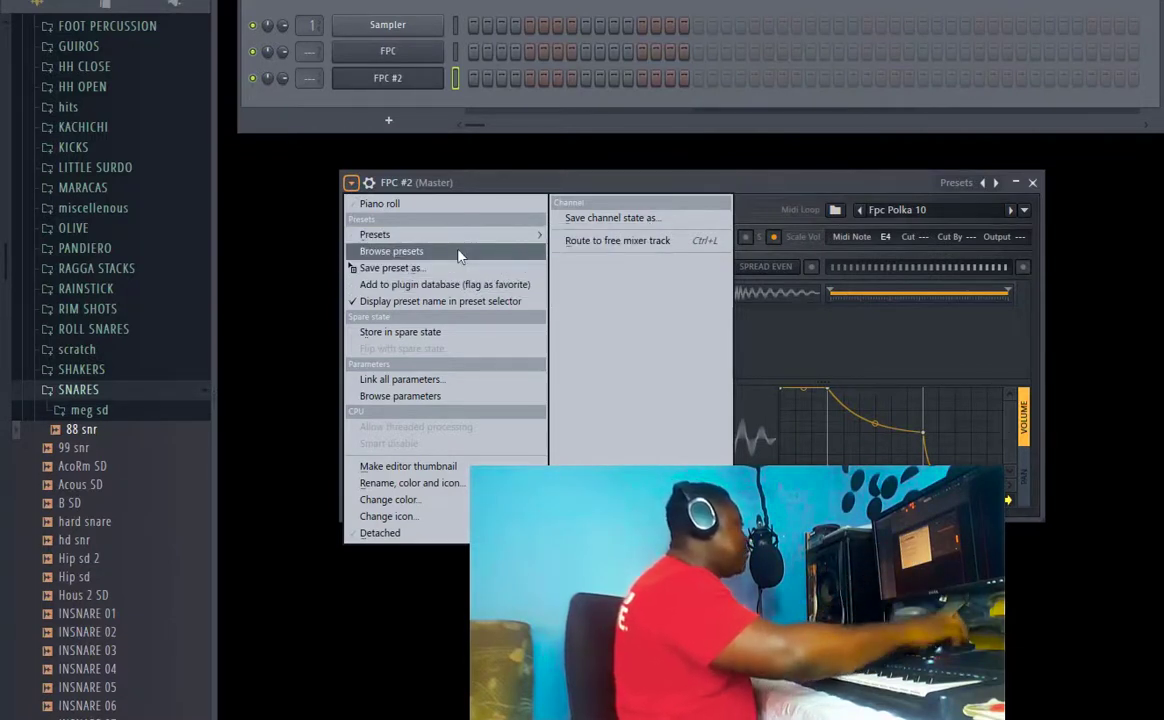
mouse_move(465, 247)
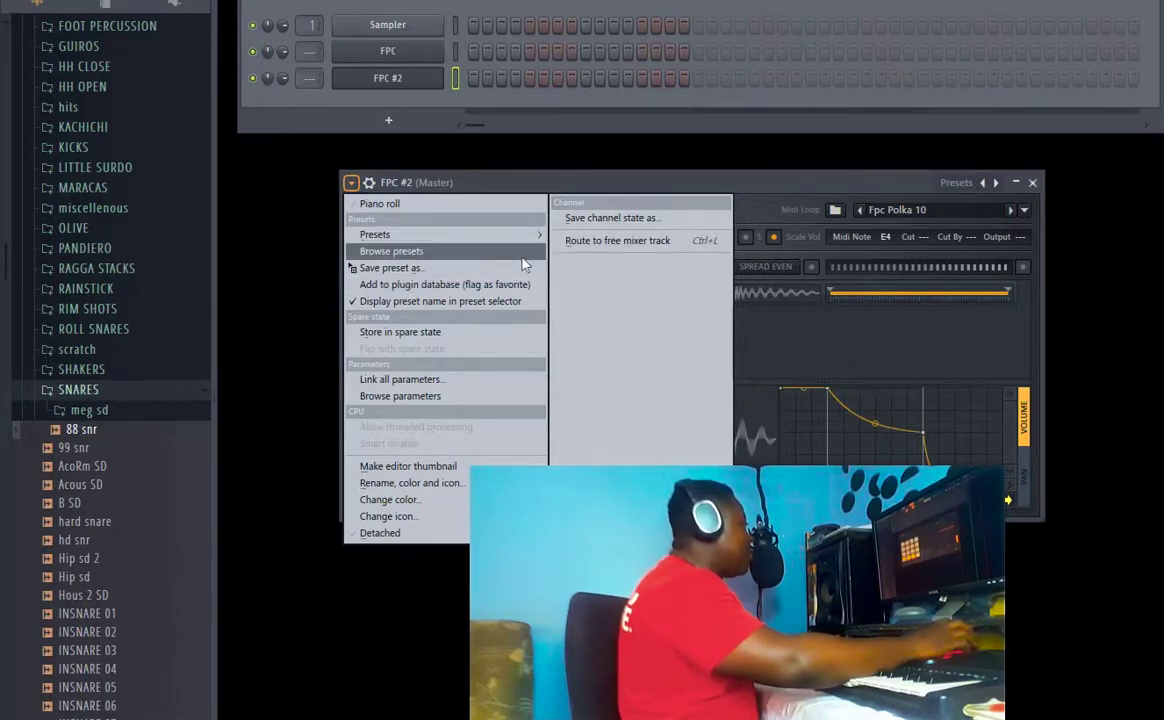
left_click(485, 251)
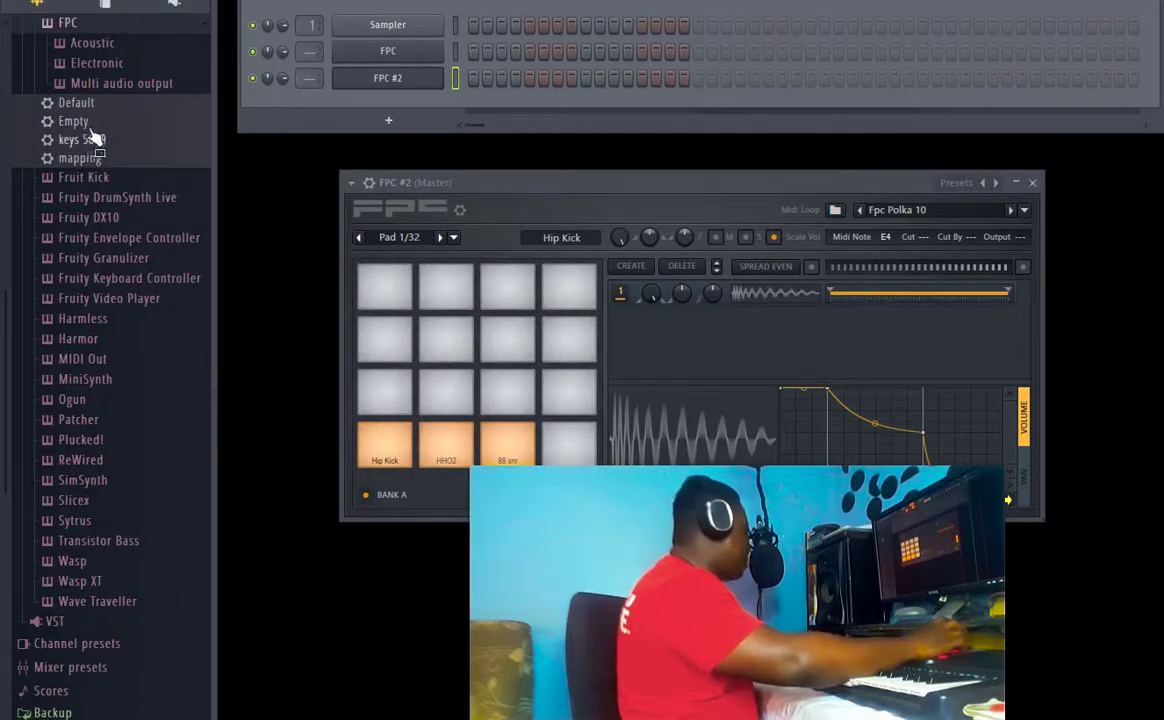
left_click(453, 238)
left_click(351, 182)
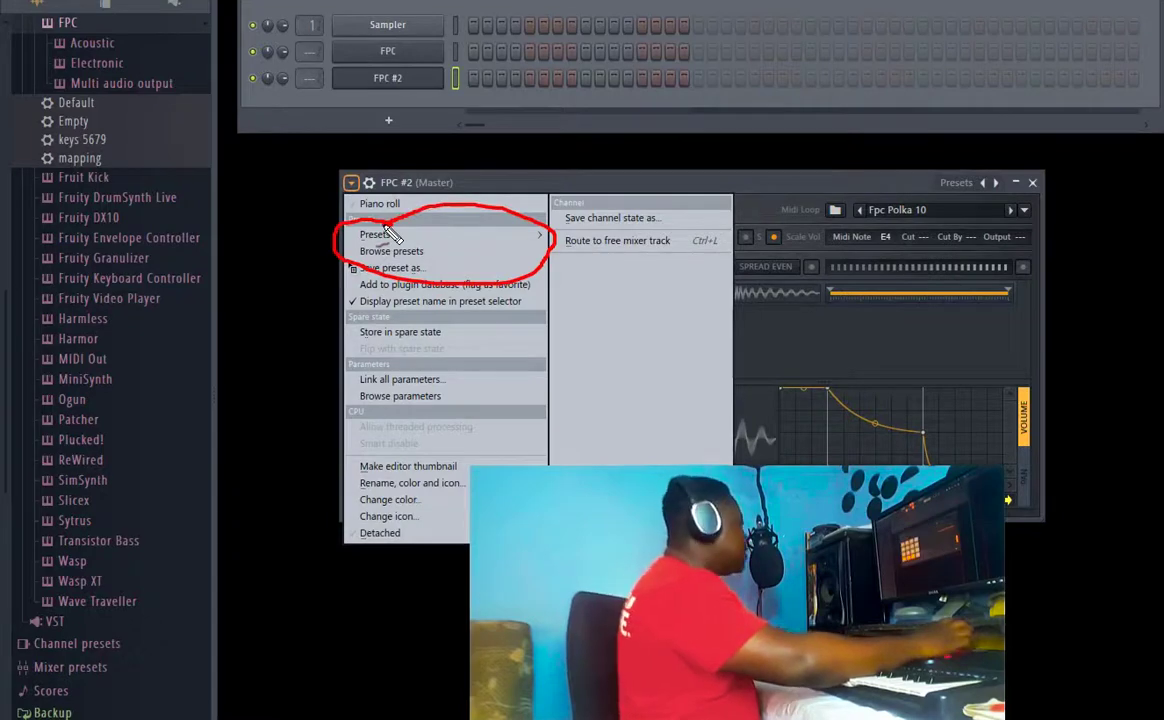
key("Escape")
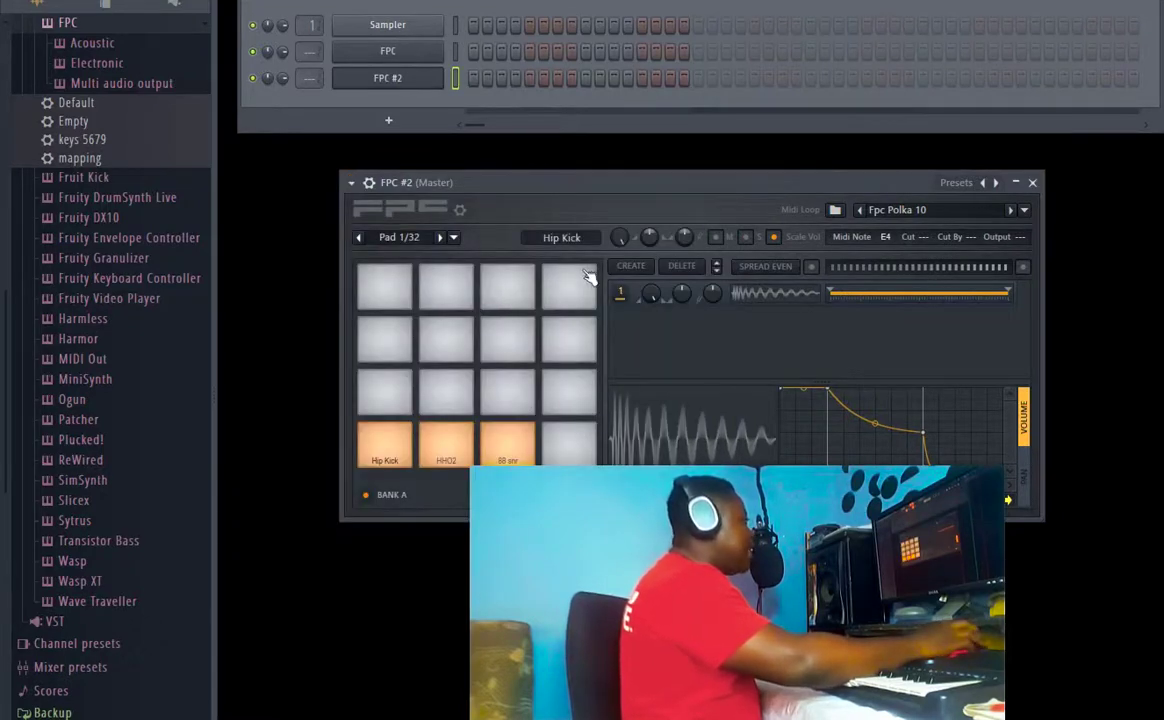
Shift the second FPC's window slightly and select the HHO2 pad to compare its name display with the Hip Kick pad's
left_click_drag(772, 186, 672, 150)
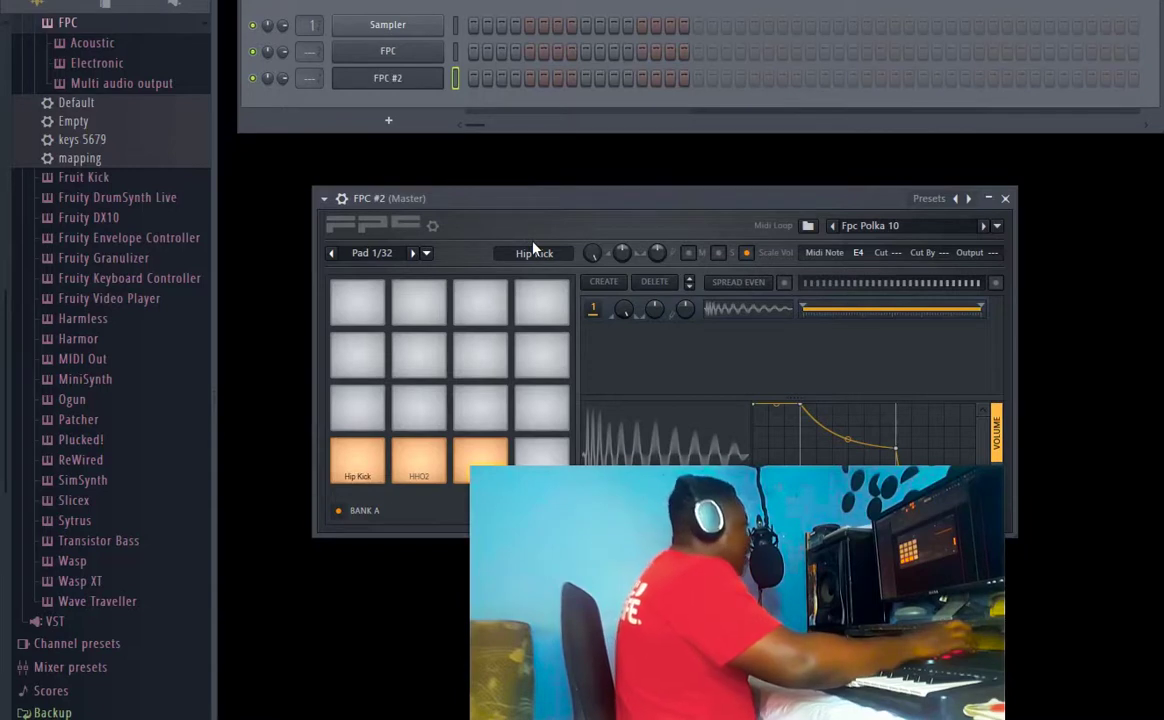
mouse_move(543, 228)
left_mouse_down()
mouse_move(505, 257)
mouse_move(537, 281)
mouse_move(573, 272)
left_mouse_up()
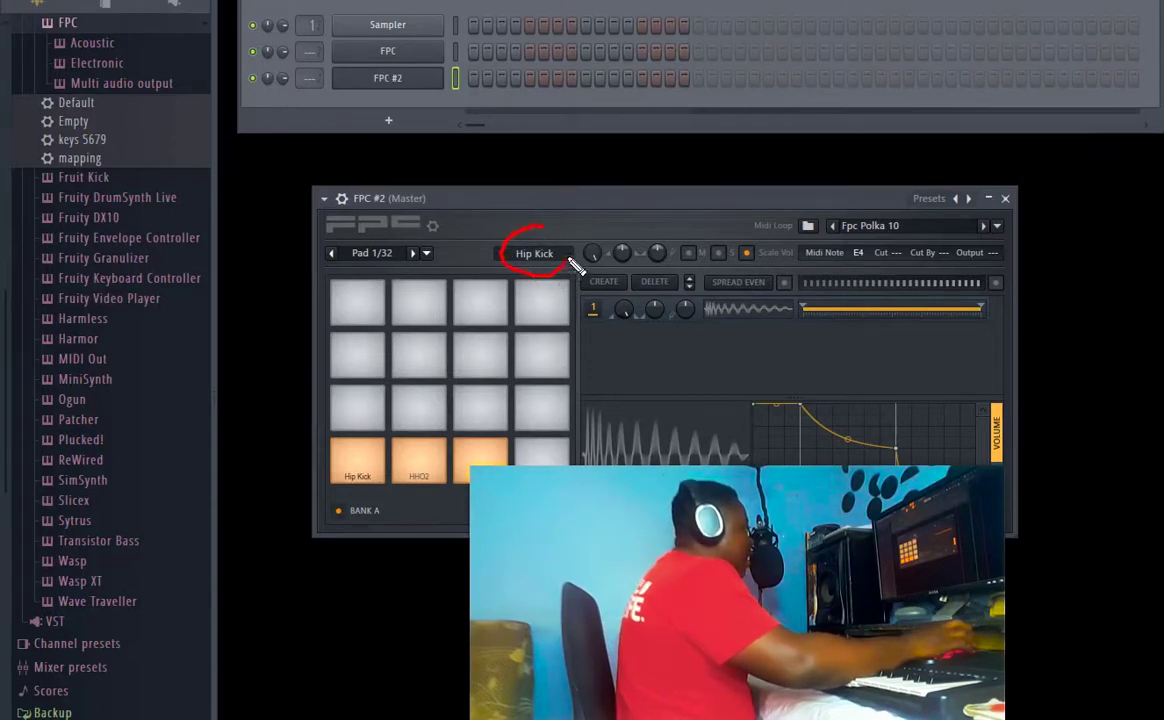
mouse_move(352, 482)
left_mouse_down()
mouse_move(354, 460)
mouse_move(362, 478)
left_mouse_up()
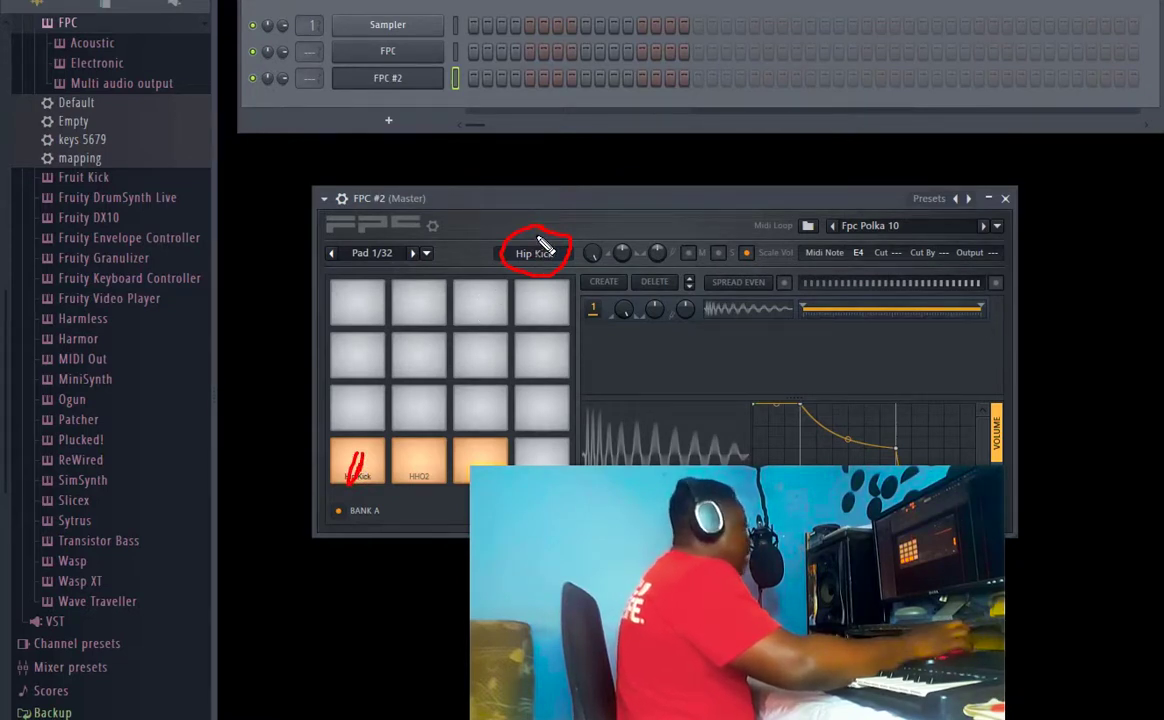
key("Escape")
left_click(415, 468)
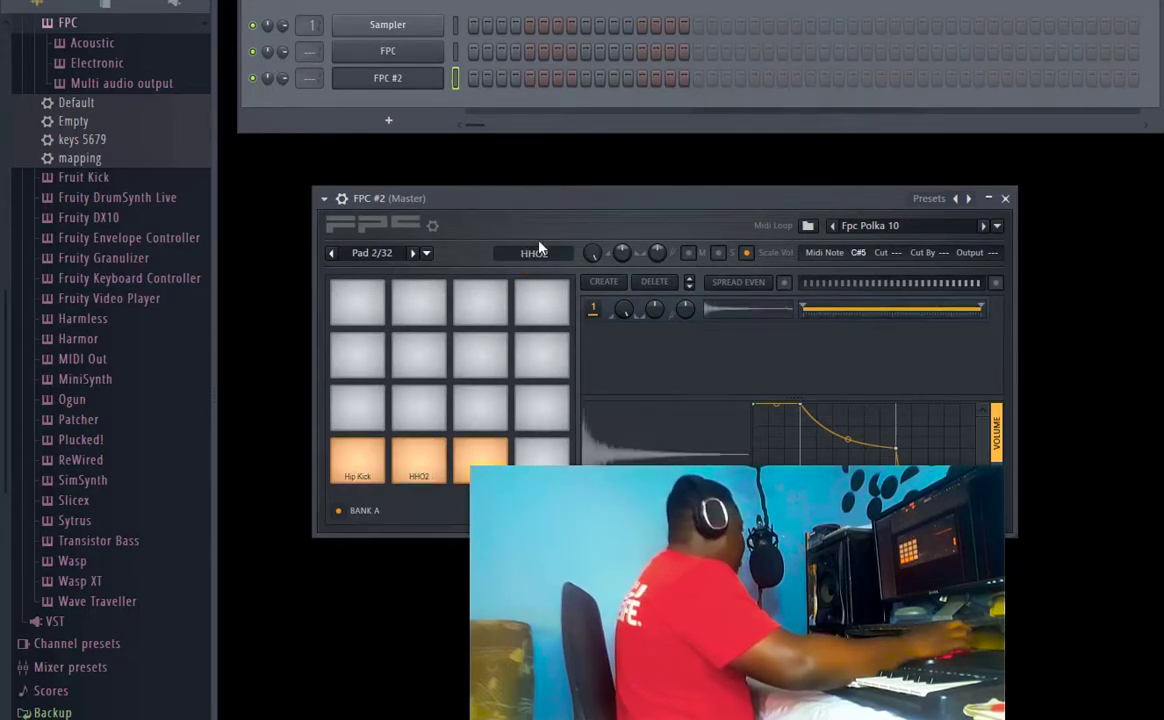
key("ctrl+2")
left_click_drag(555, 225, 585, 268)
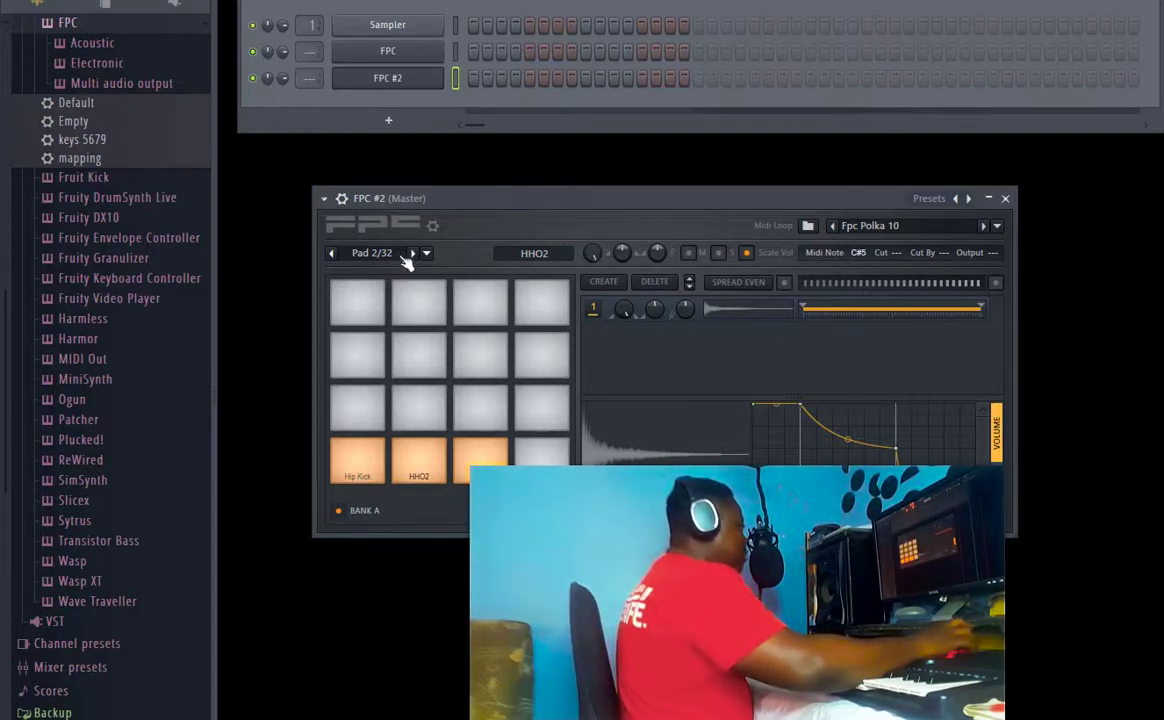
Load the acoustic Gretch preset into the second FPC and select its Ride Bell pad
left_click(323, 198)
mouse_move(425, 252)
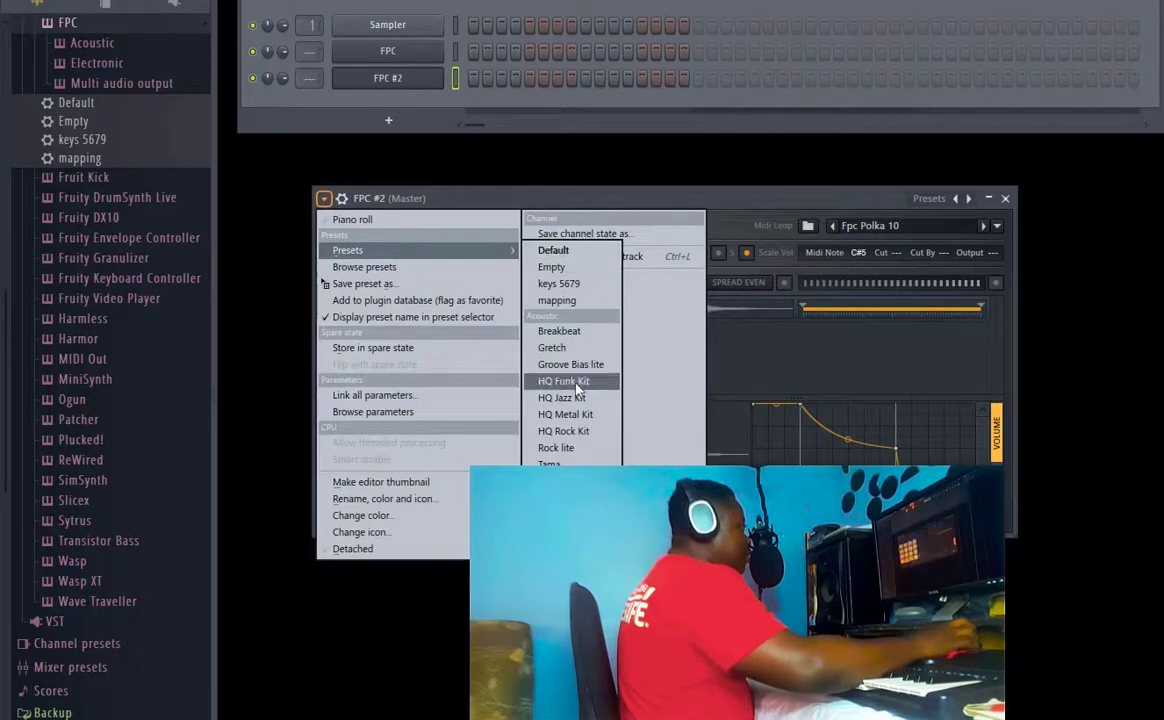
left_click(570, 348)
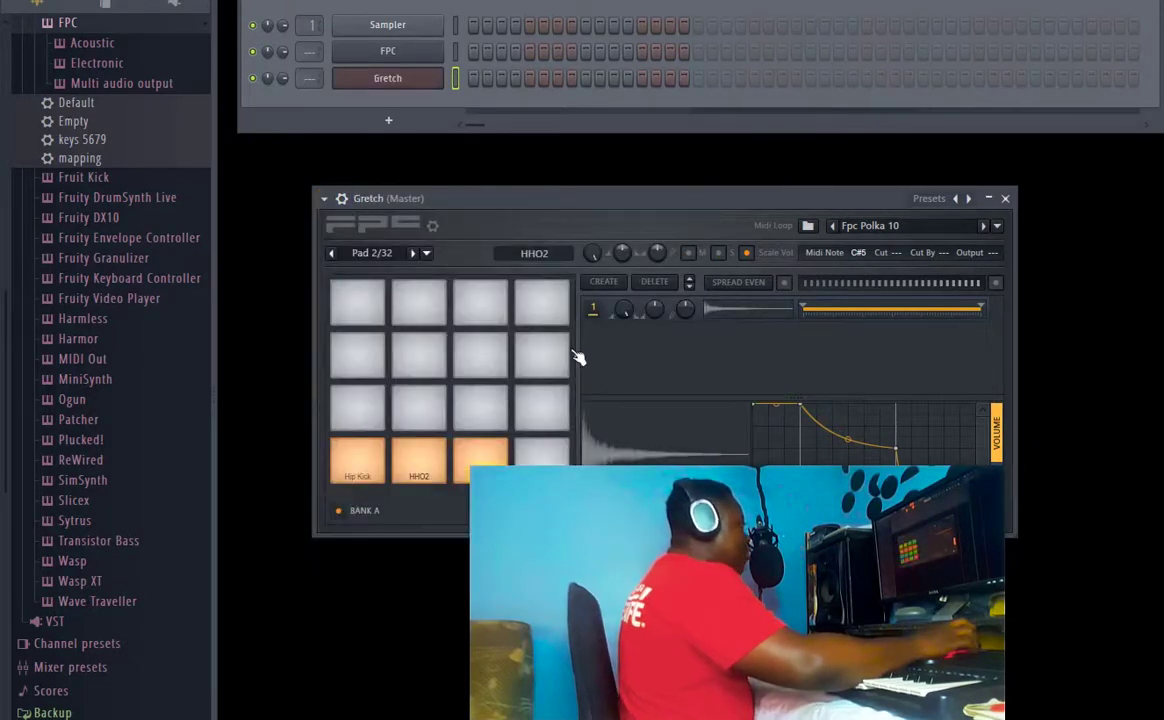
left_click(508, 305)
left_click(538, 304)
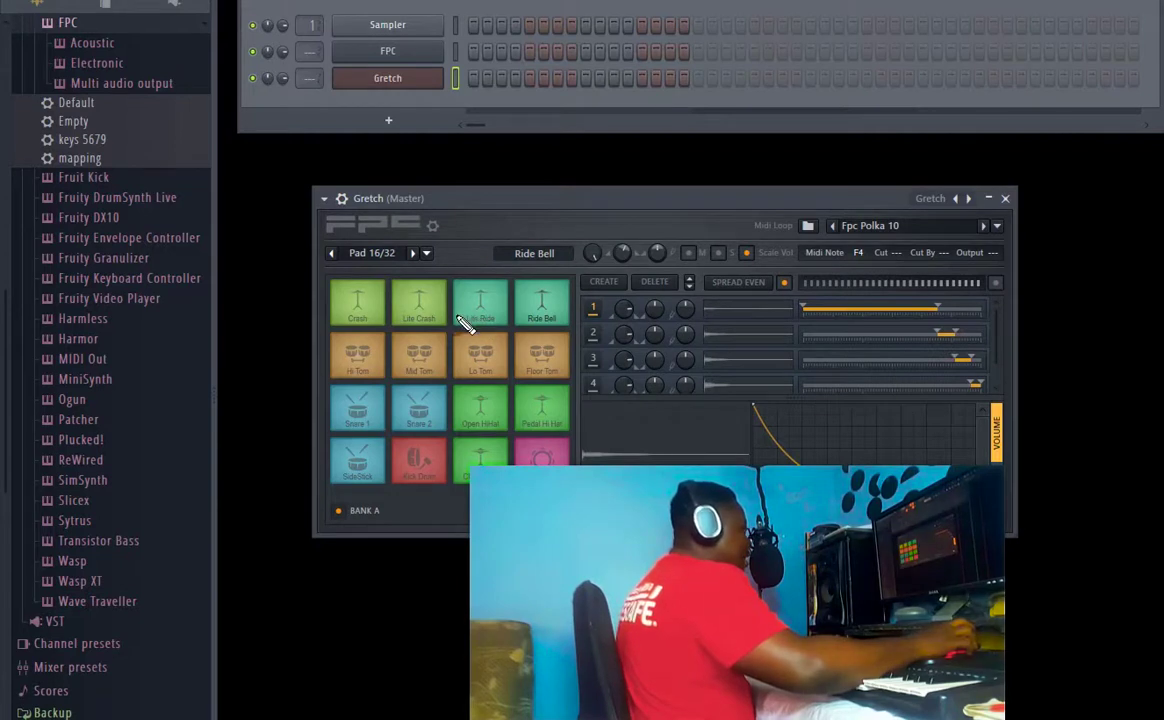
mouse_move(466, 315)
left_mouse_down()
mouse_move(508, 326)
mouse_move(506, 313)
mouse_move(460, 291)
mouse_move(505, 292)
left_mouse_up()
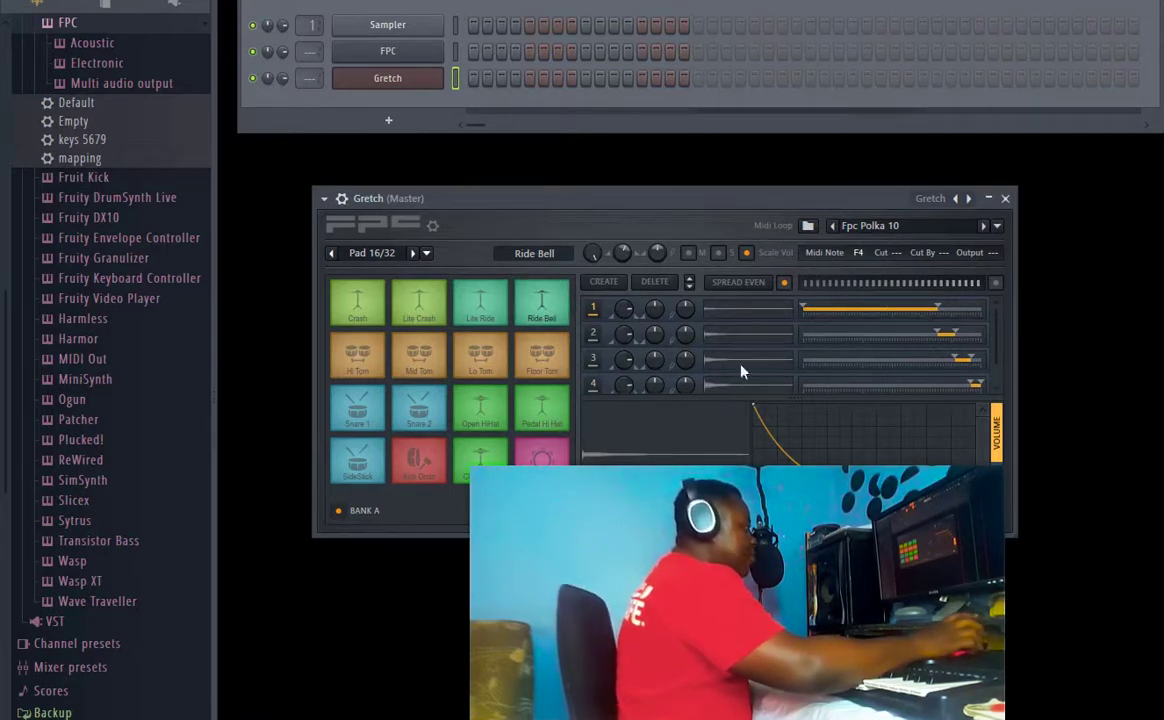
Delete the sample layers of the Ride Bell pad one by one, keeping only the last layer
right_click(722, 308)
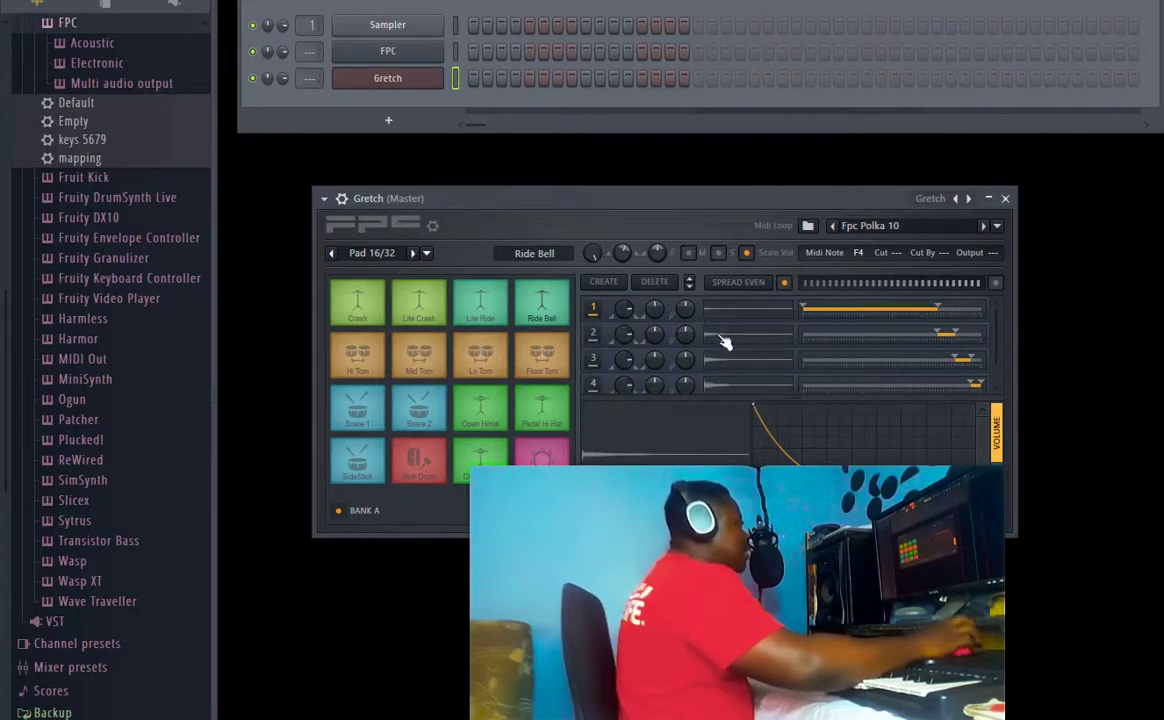
left_click(655, 282)
left_click(656, 283)
left_click(656, 283)
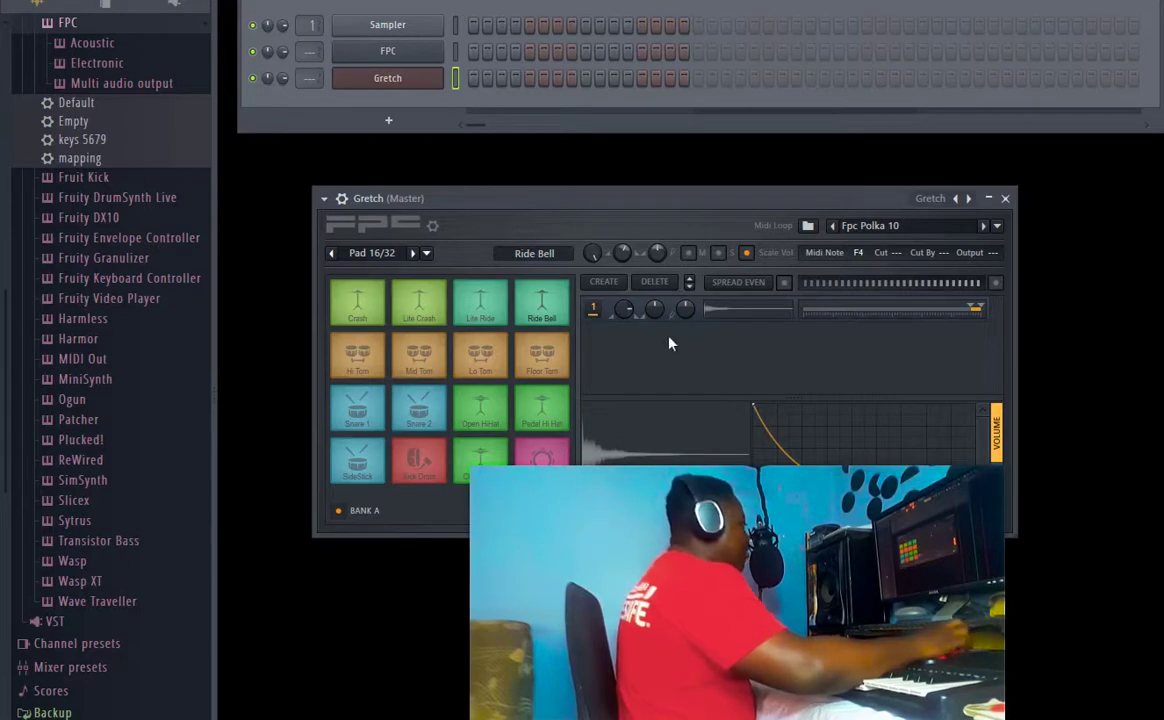
Find the 808 Drum Machine's Claps folder in the Prime Loops drum machines pack and preview some of its clap samples
scroll(86, 578, "down", 2)
scroll(86, 570, "down", 10)
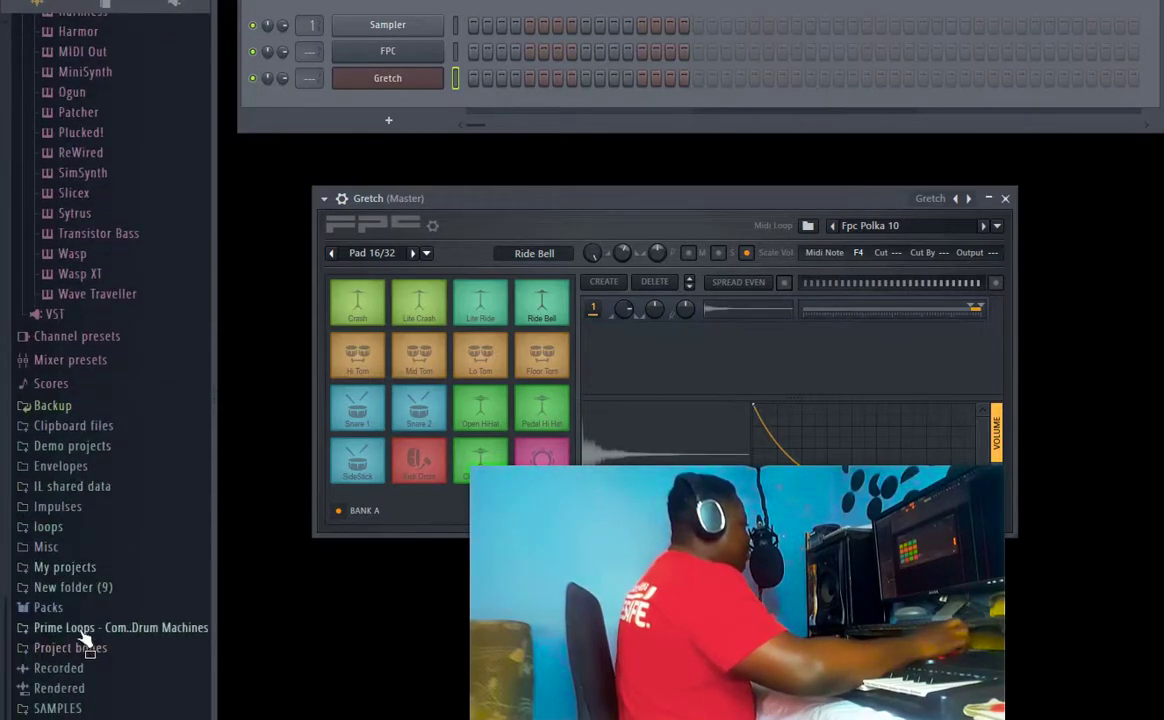
left_click(112, 630)
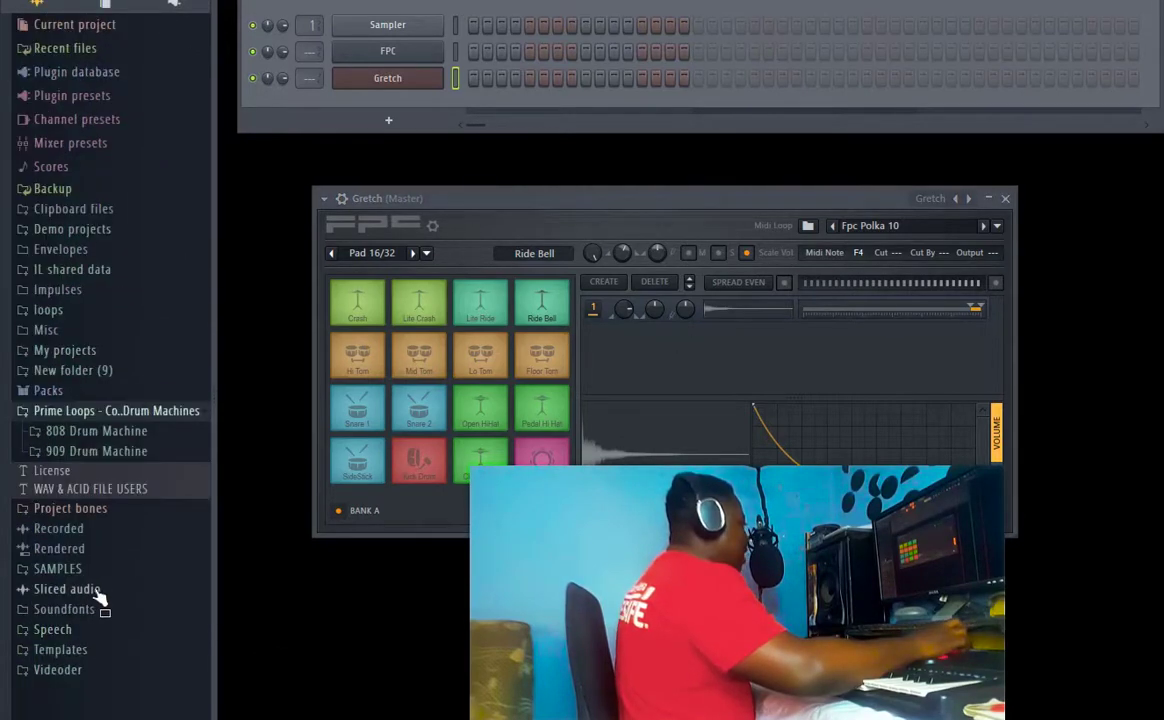
left_click(95, 431)
left_click(75, 451)
left_click(96, 489)
left_click(100, 507)
Add three 808 clap samples, including Clap_808_PL and Clap_808_PL_2, as extra layers on the Lo Tom pad
left_click_drag(107, 552, 490, 350)
left_click_drag(140, 527, 165, 519)
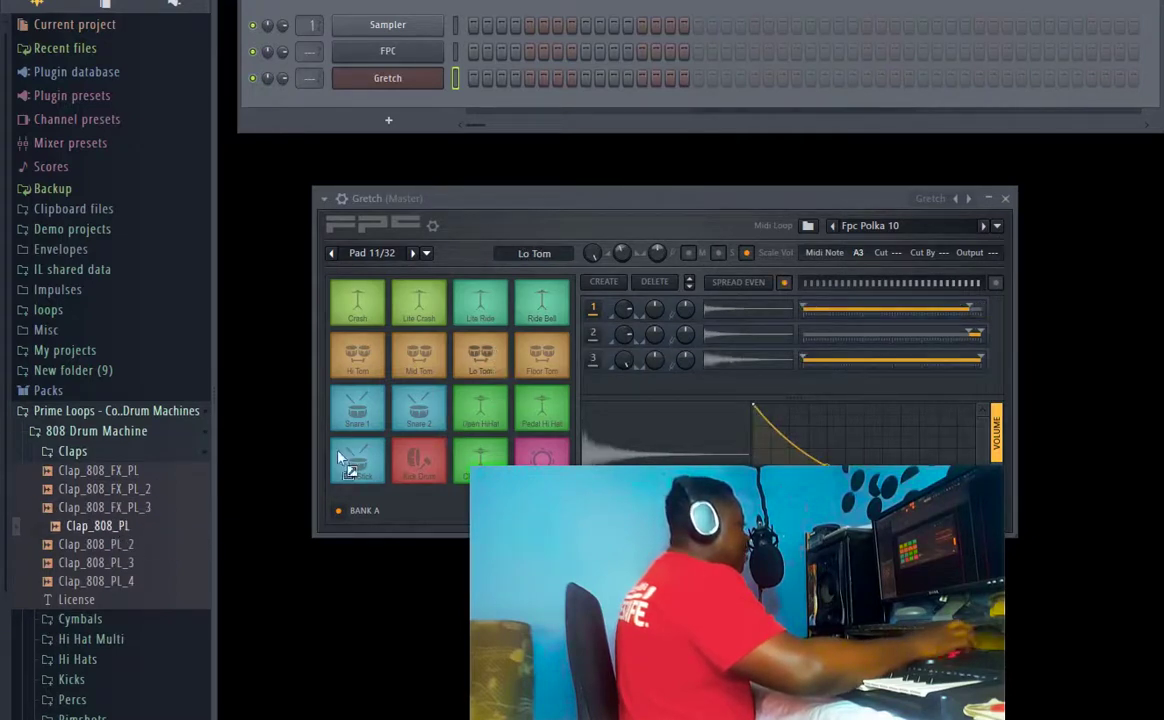
left_click_drag(499, 366, 507, 379)
left_click_drag(109, 544, 501, 379)
scroll(735, 338, "down", 1)
scroll(735, 343, "up", 2)
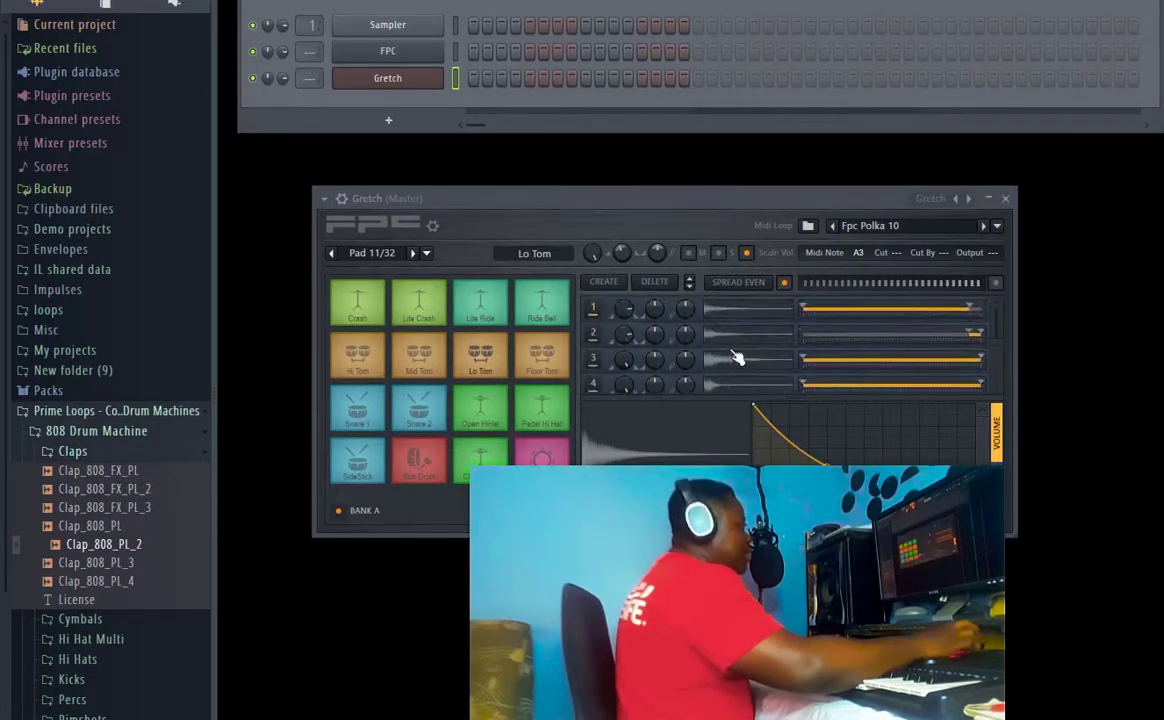
Spread the Lo Tom pad's sample layers evenly across the velocity range
left_click(737, 285)
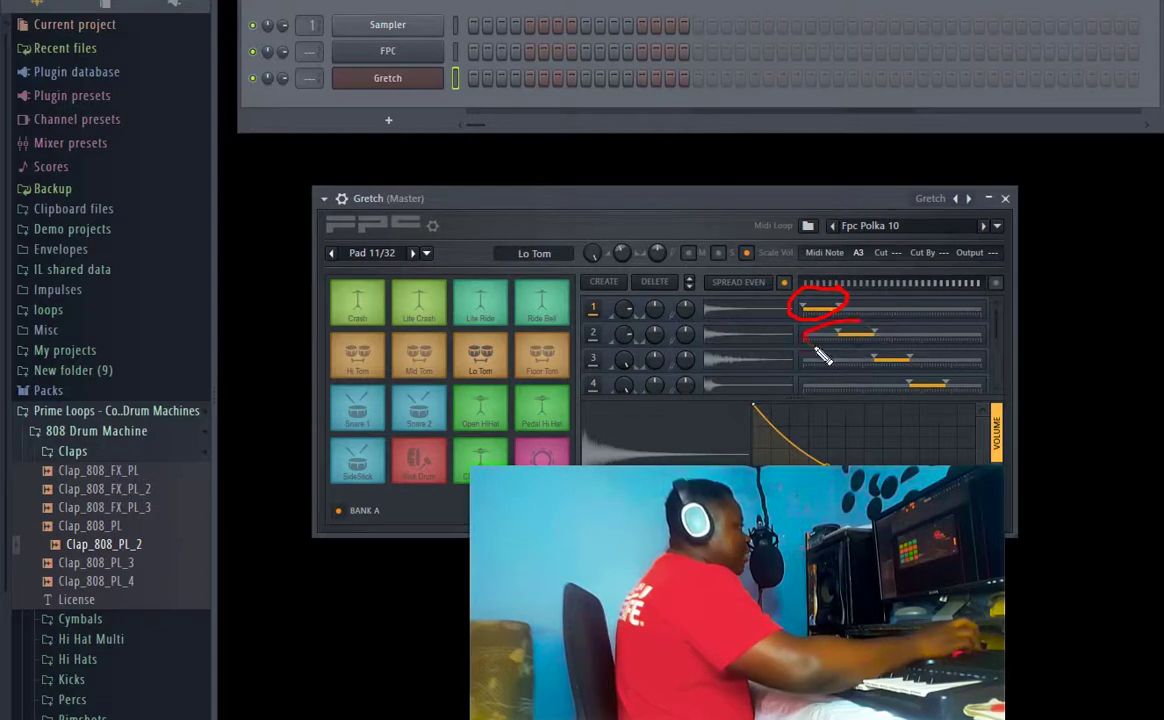
mouse_move(910, 378)
left_mouse_down()
mouse_move(900, 355)
mouse_move(955, 392)
mouse_move(945, 372)
mouse_move(905, 378)
mouse_move(903, 393)
left_mouse_up()
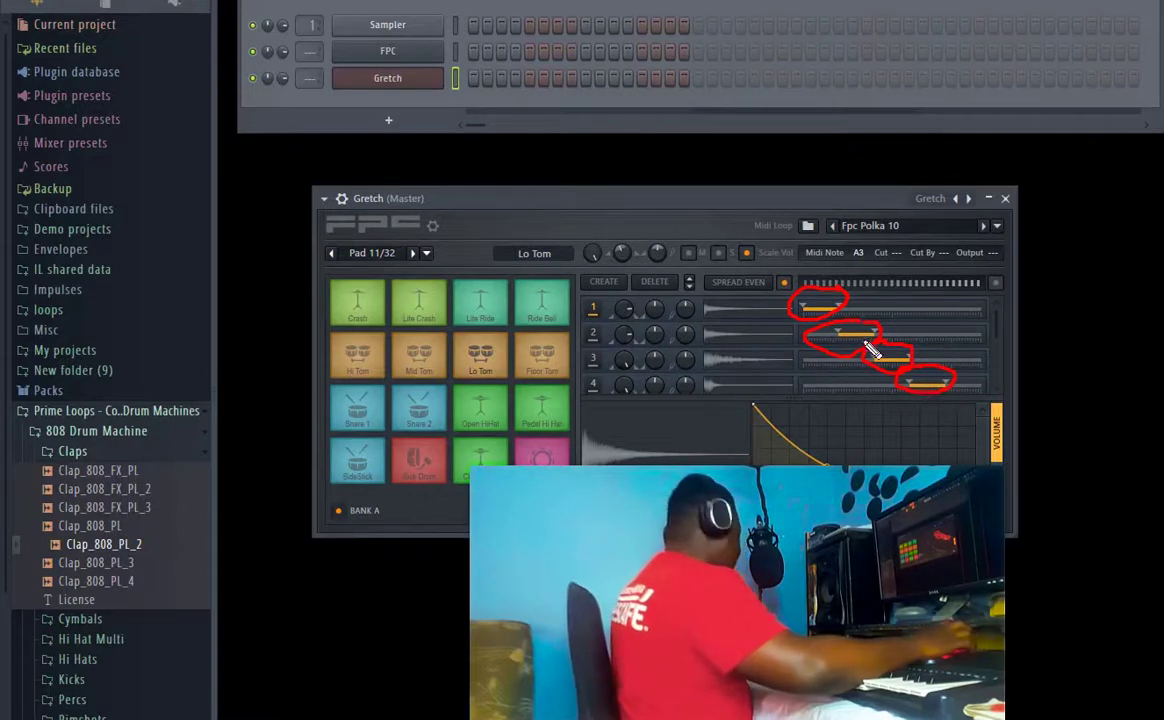
key("Escape")
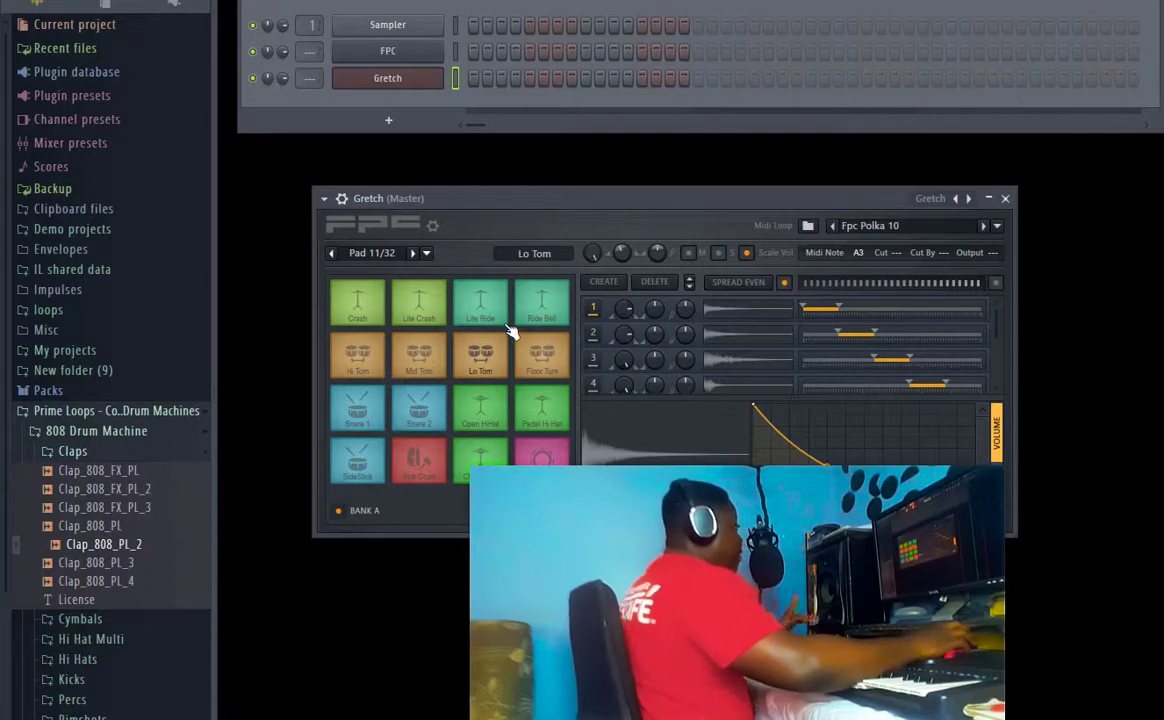
Delete all sample layers from the Lo Tom pad
left_click(657, 289)
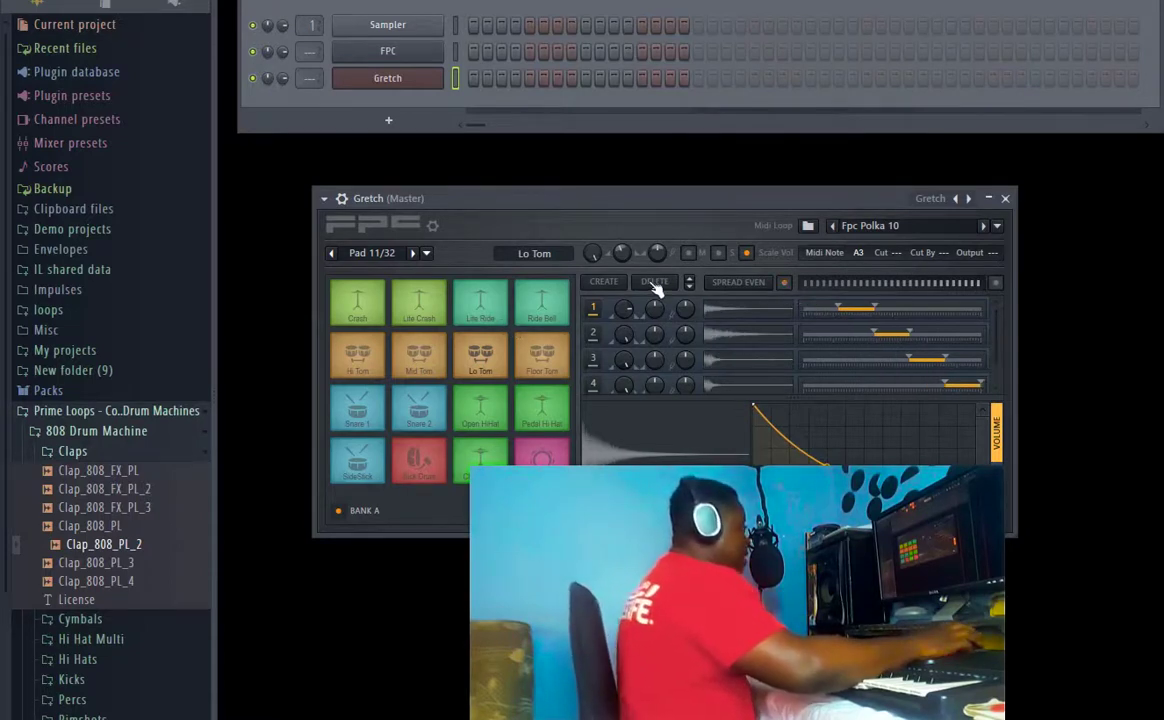
left_click(657, 289)
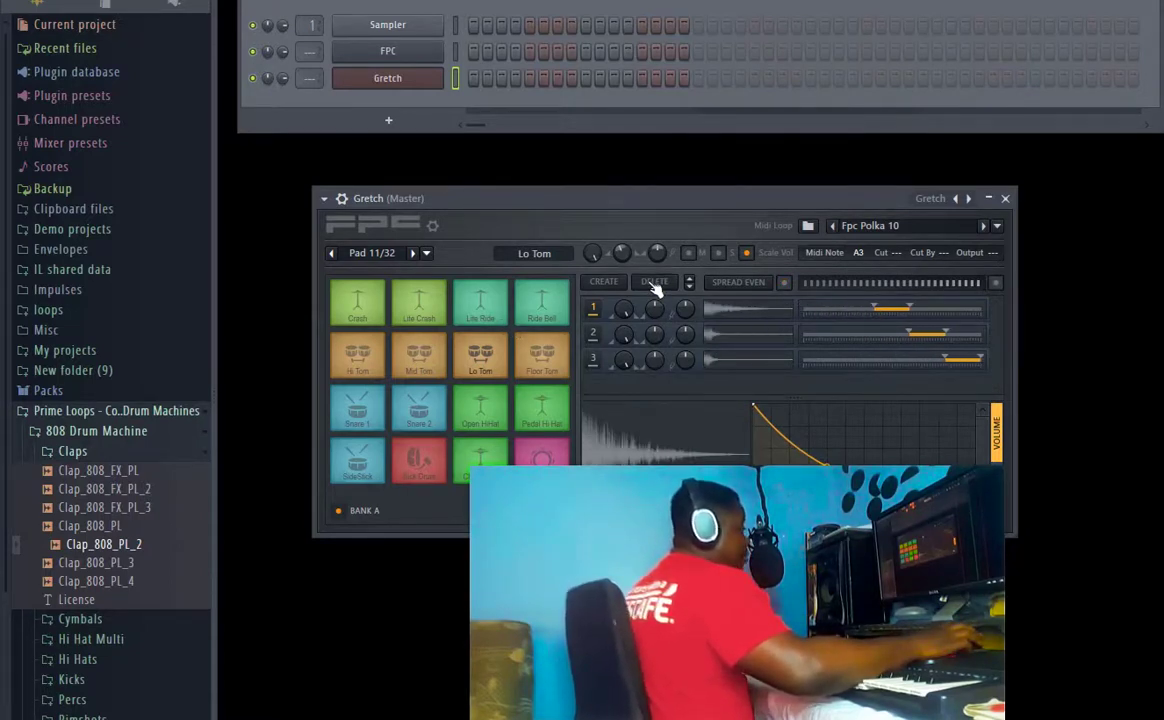
left_click(657, 289)
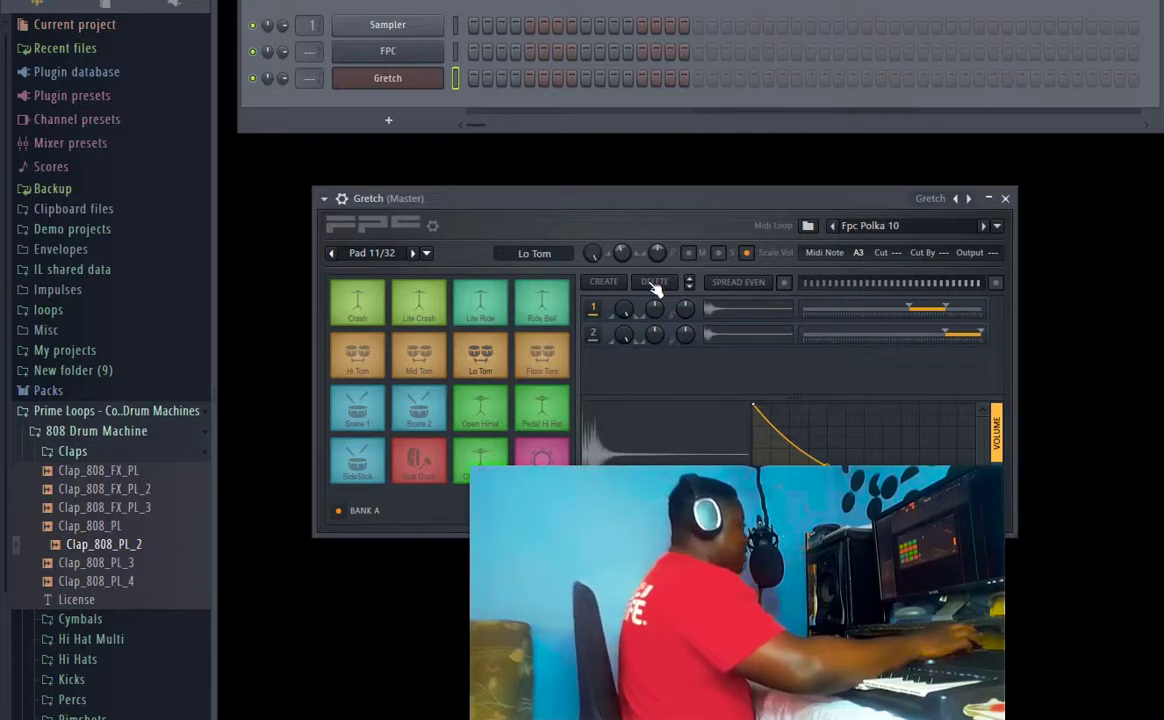
left_click(657, 289)
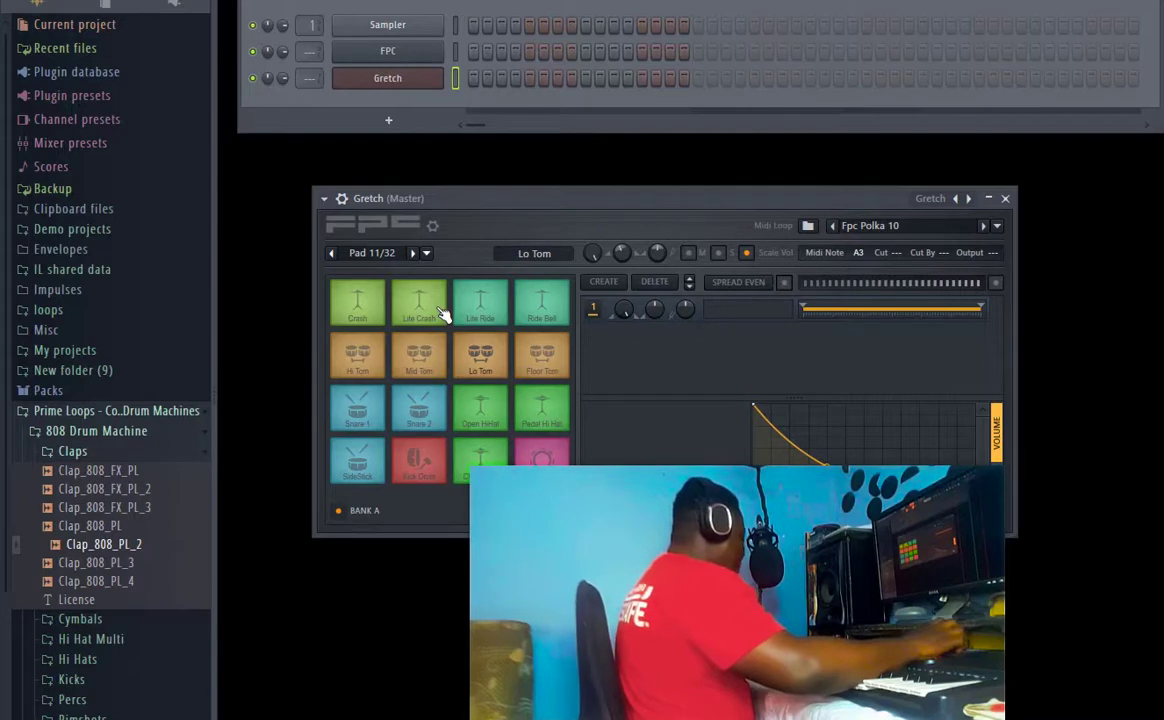
Load the saved note layout Episode.notelayout into the Gretch kit and test the pads
mouse_move(428, 232)
left_mouse_down()
mouse_move(414, 262)
mouse_move(452, 238)
mouse_move(432, 252)
left_mouse_up()
left_click(426, 253)
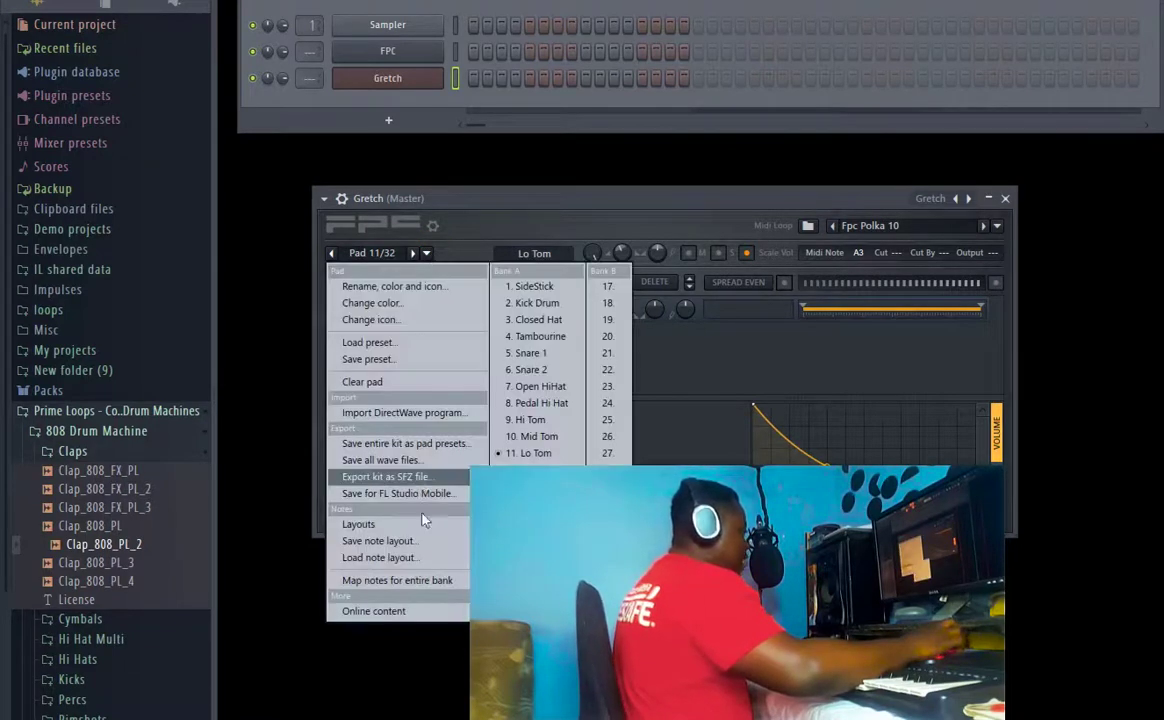
left_click(378, 557)
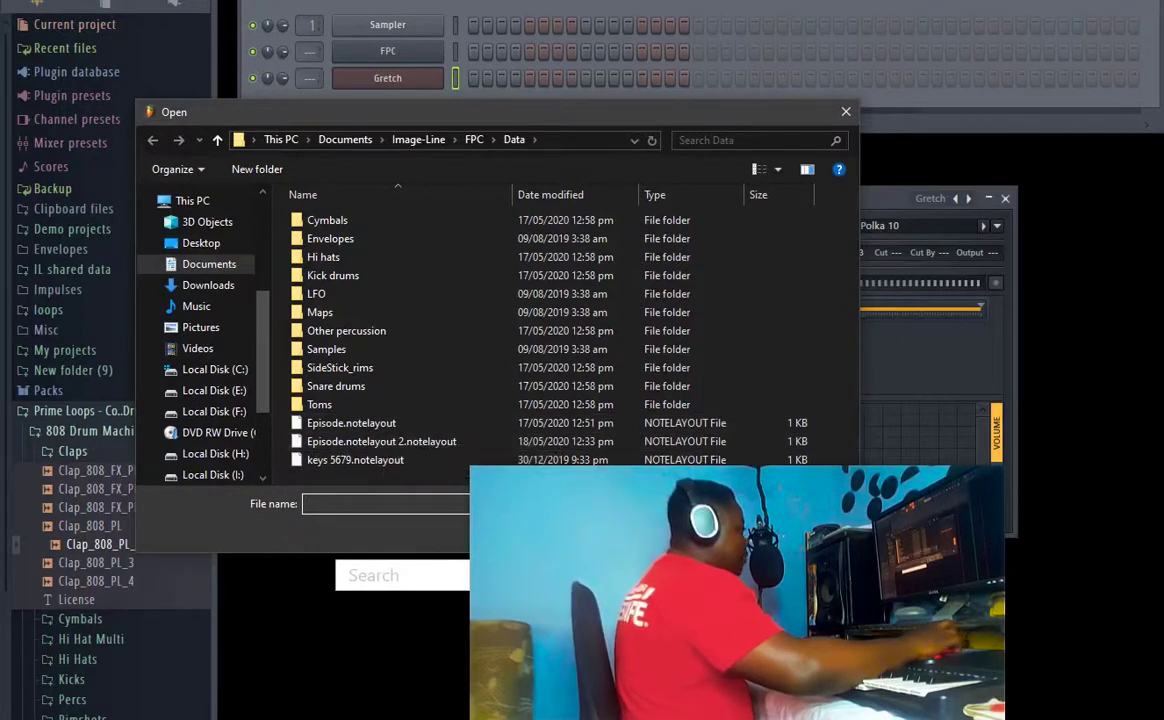
left_click(412, 428)
double_click(412, 428)
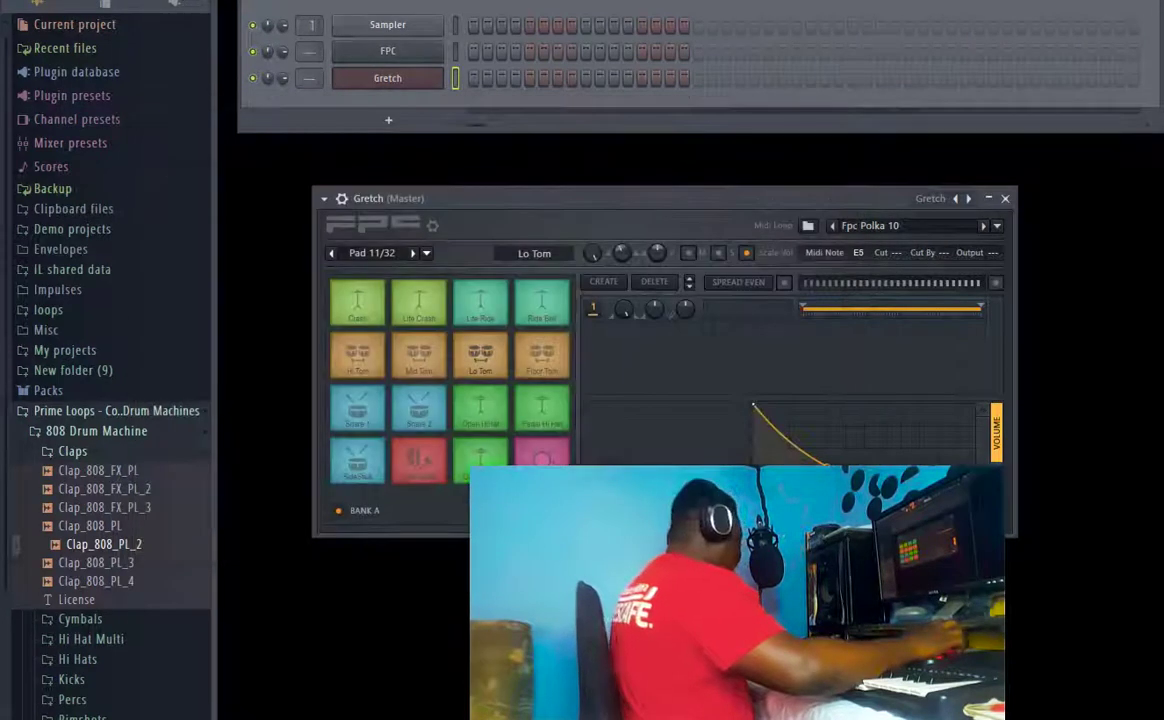
left_click(418, 457)
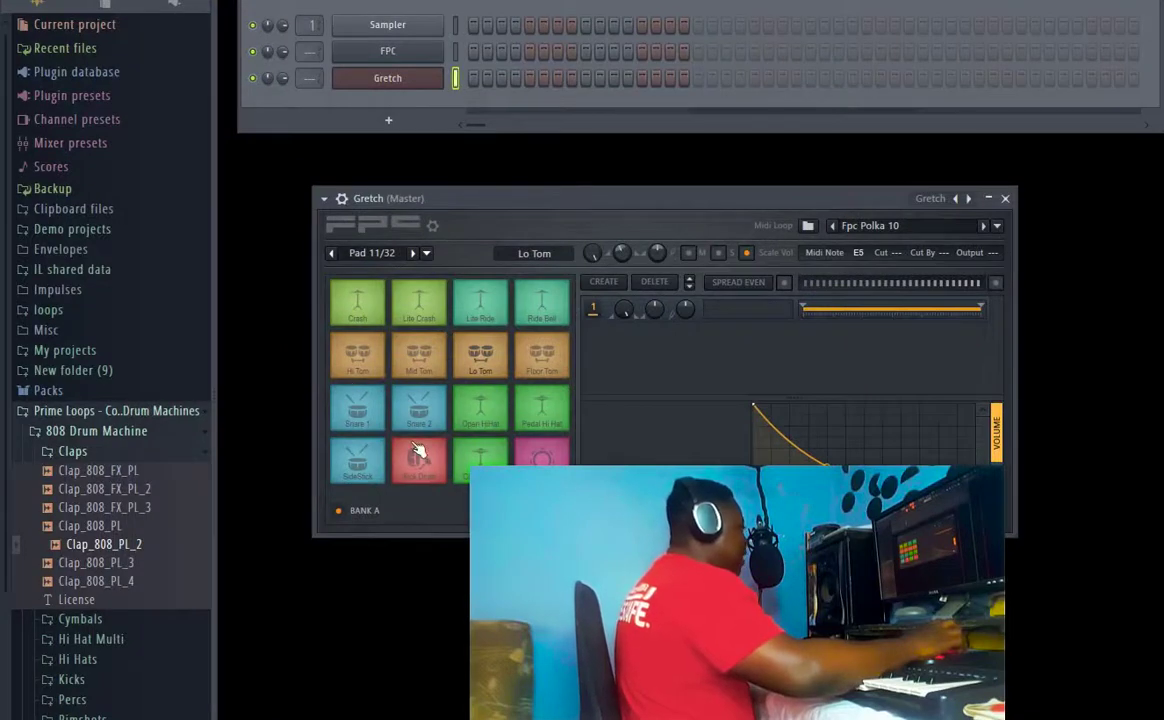
left_click(421, 424)
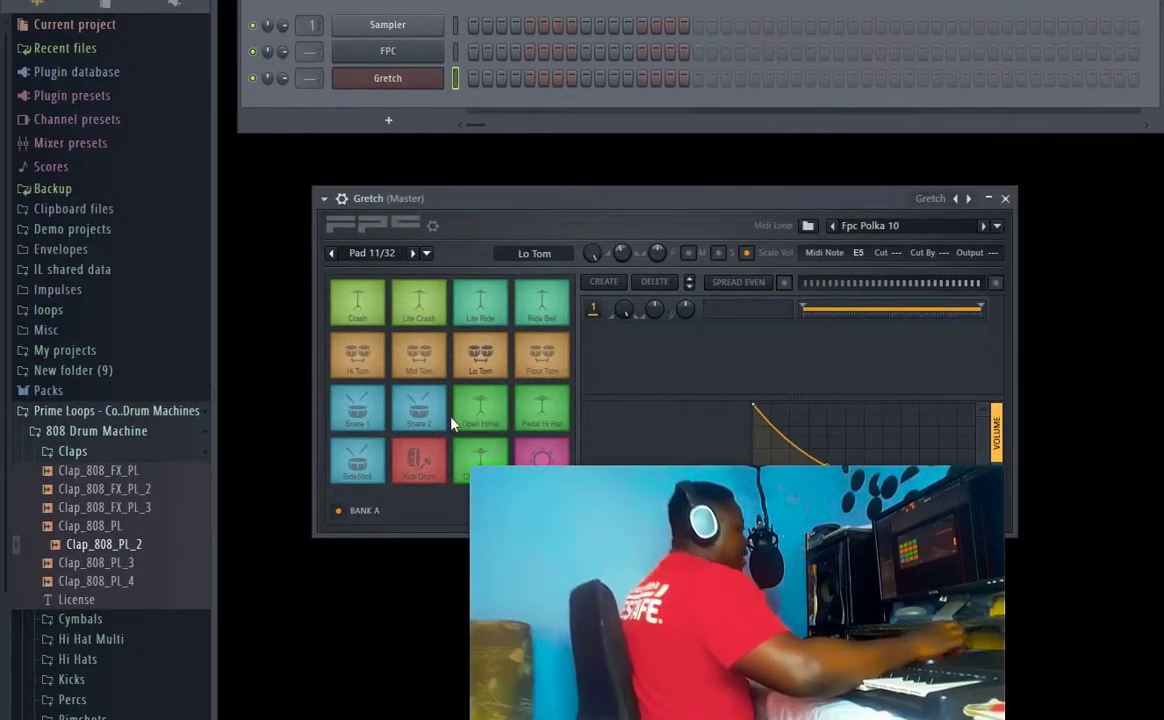
Load the keys 5679 preset into the second FPC
left_click(325, 199)
mouse_move(480, 250)
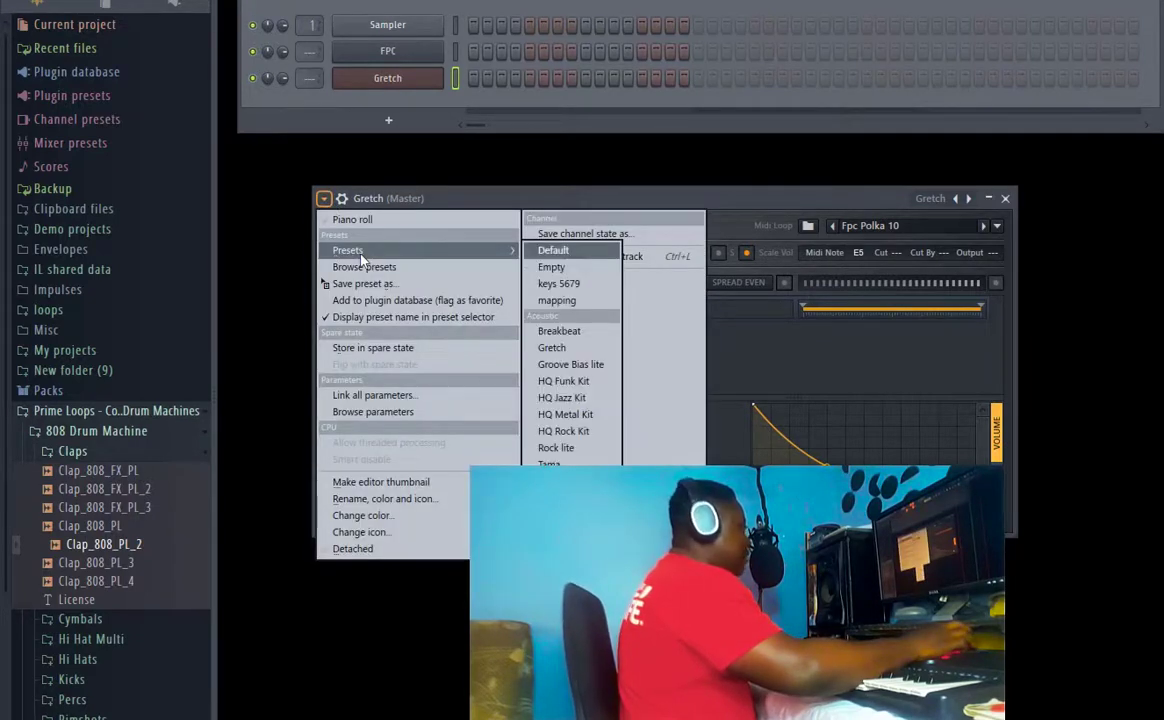
left_click(577, 287)
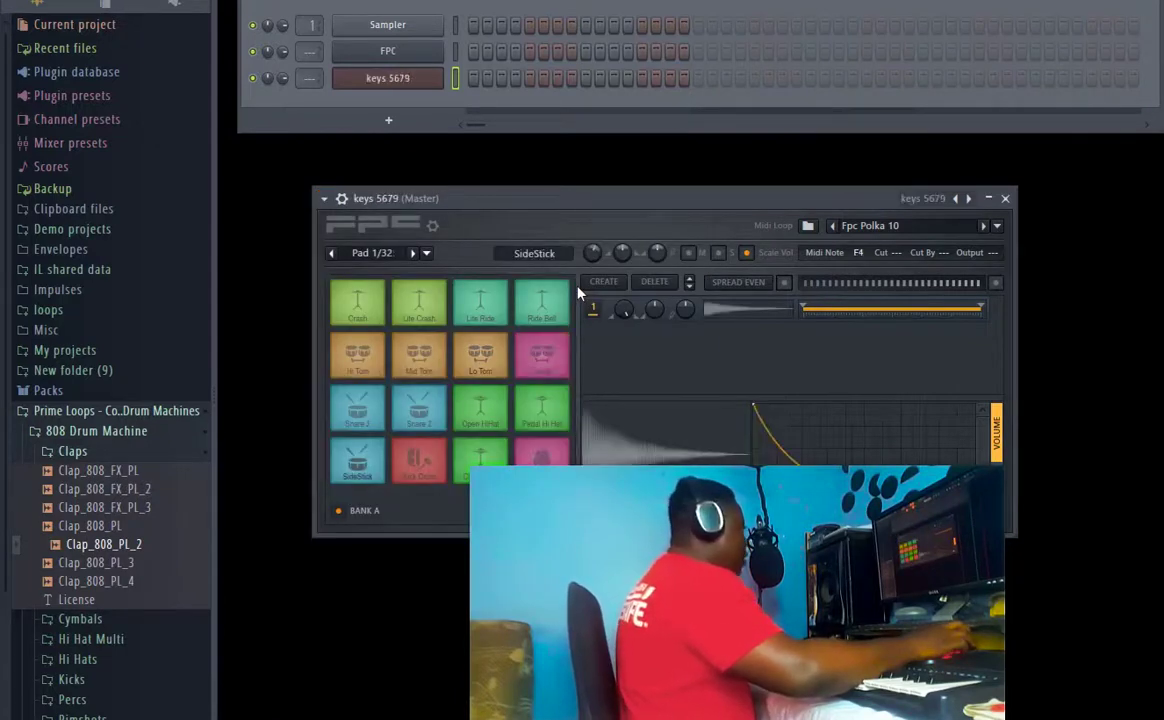
Reposition the keys 5679 FPC window just below the Channel rack
left_click_drag(665, 198, 595, 152)
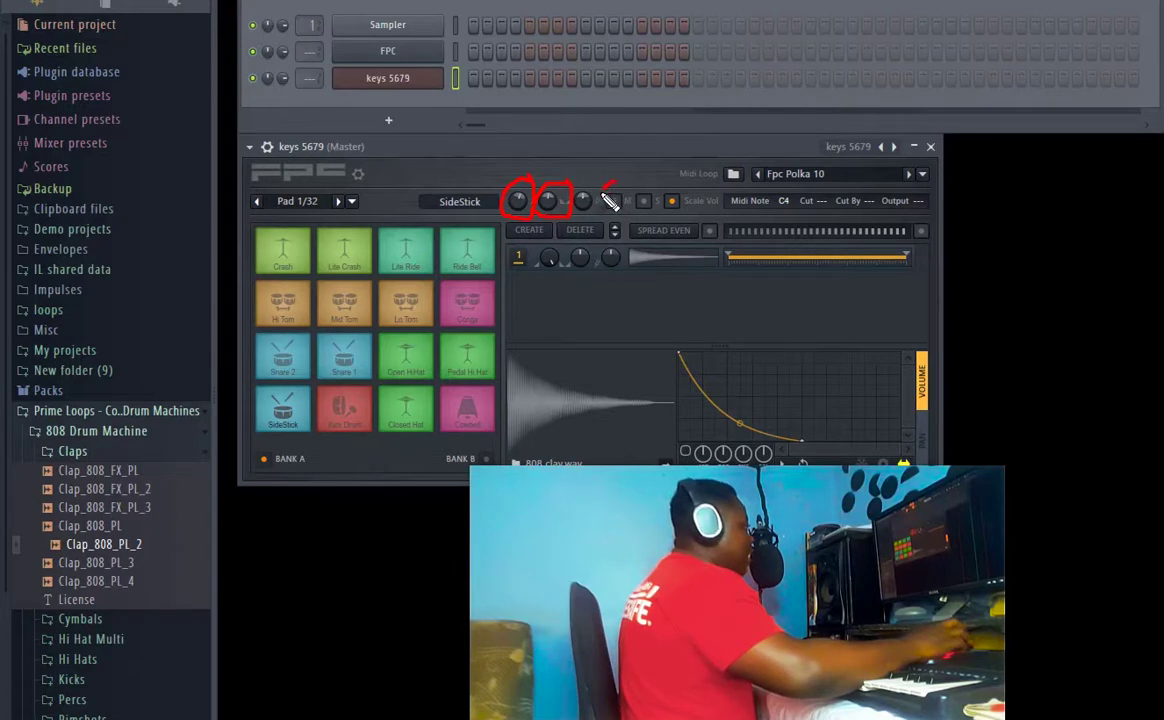
mouse_move(655, 190)
left_mouse_down()
mouse_move(637, 216)
mouse_move(658, 212)
left_mouse_up()
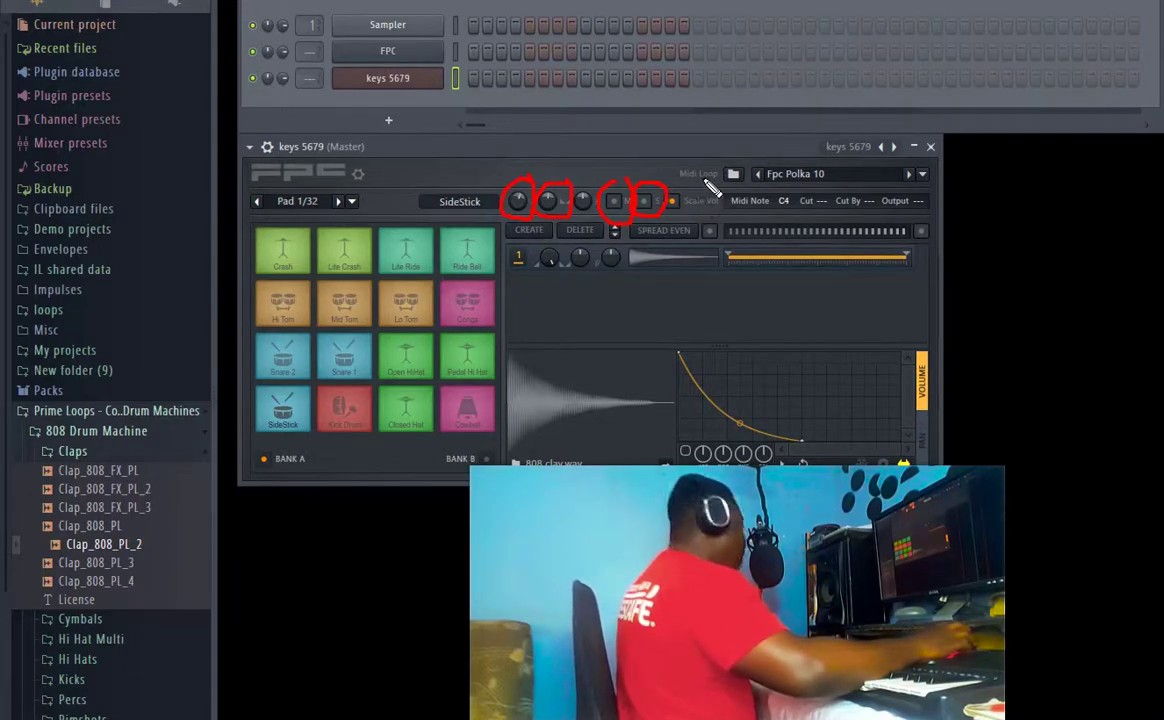
key("Escape")
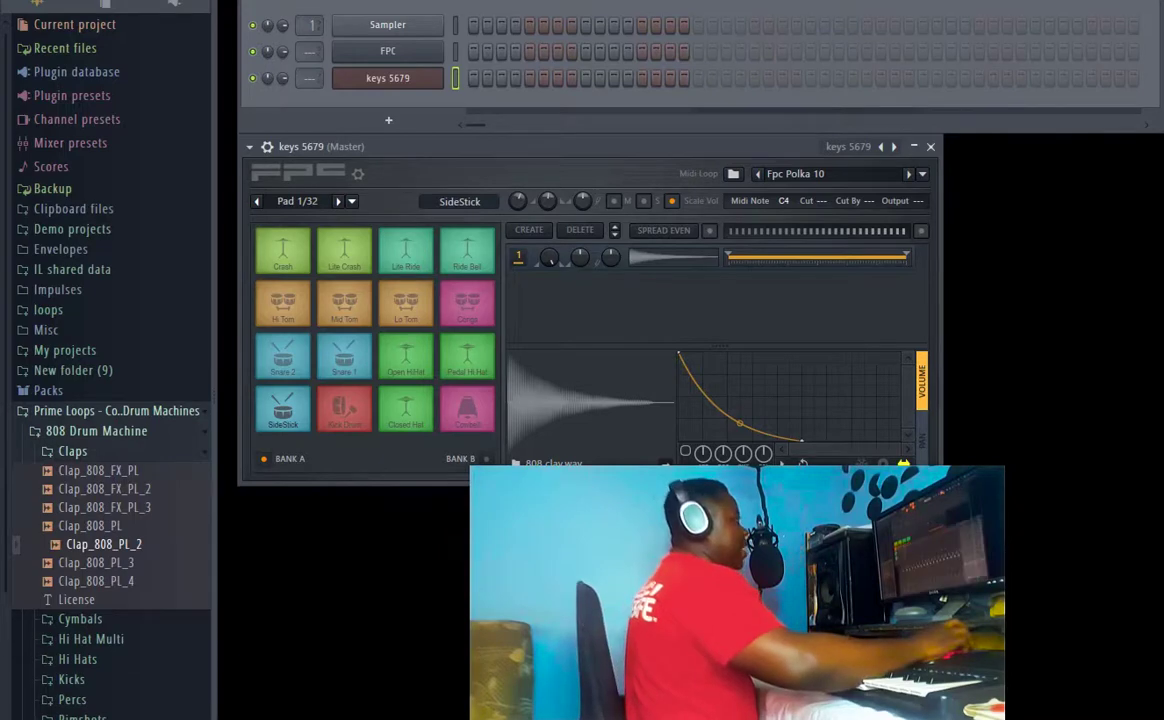
Show the mixer beside the keys 5679 FPC and play several pads to check which mixer track they feed
key("F9")
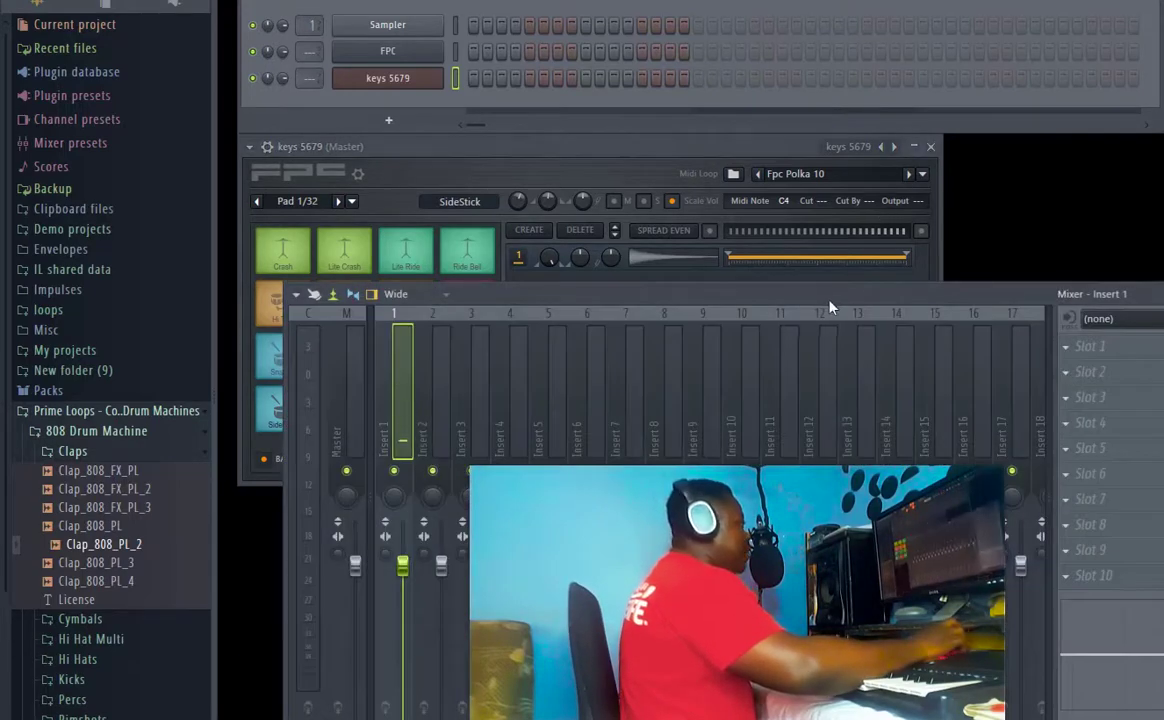
left_click_drag(755, 288, 879, 230)
left_click(593, 148)
left_click(340, 258)
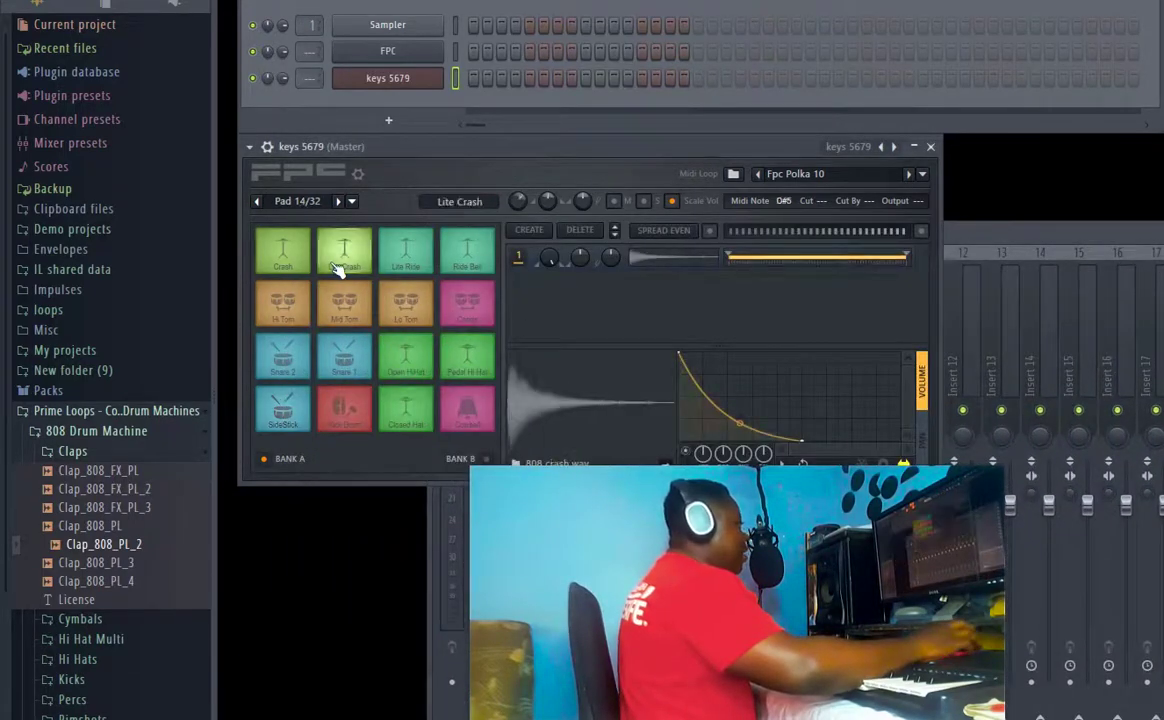
left_click_drag(566, 150, 1049, 57)
left_click(905, 218)
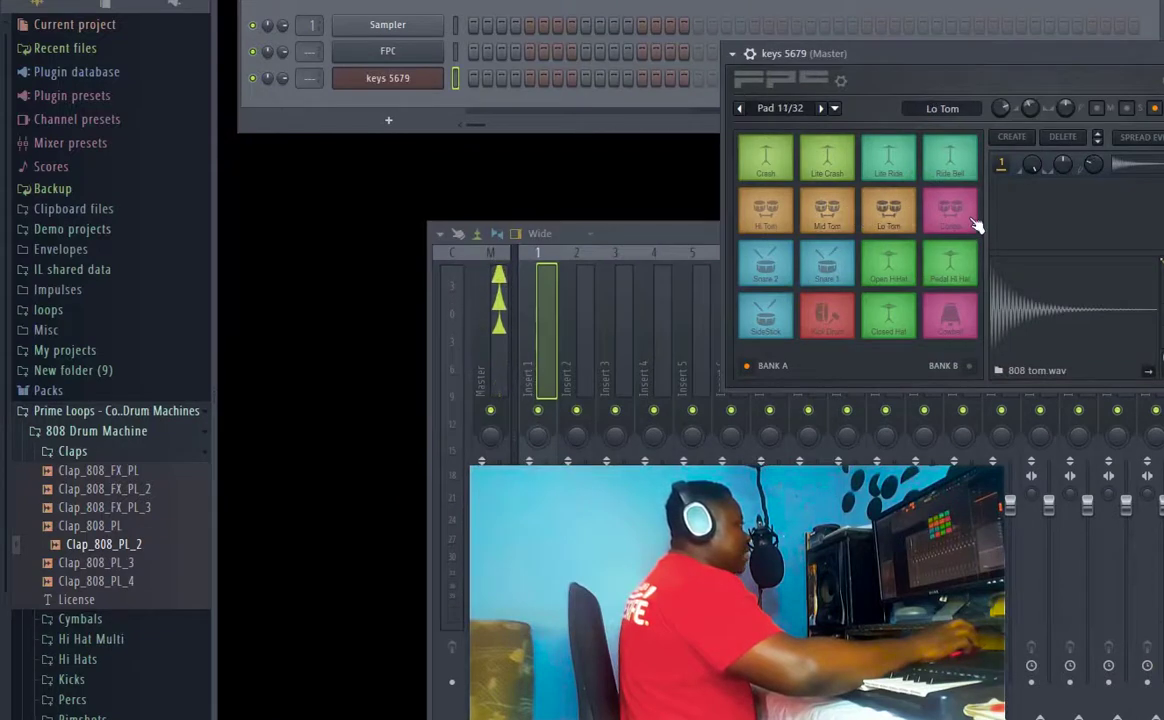
left_click(890, 162)
left_click(827, 155)
left_click(768, 284)
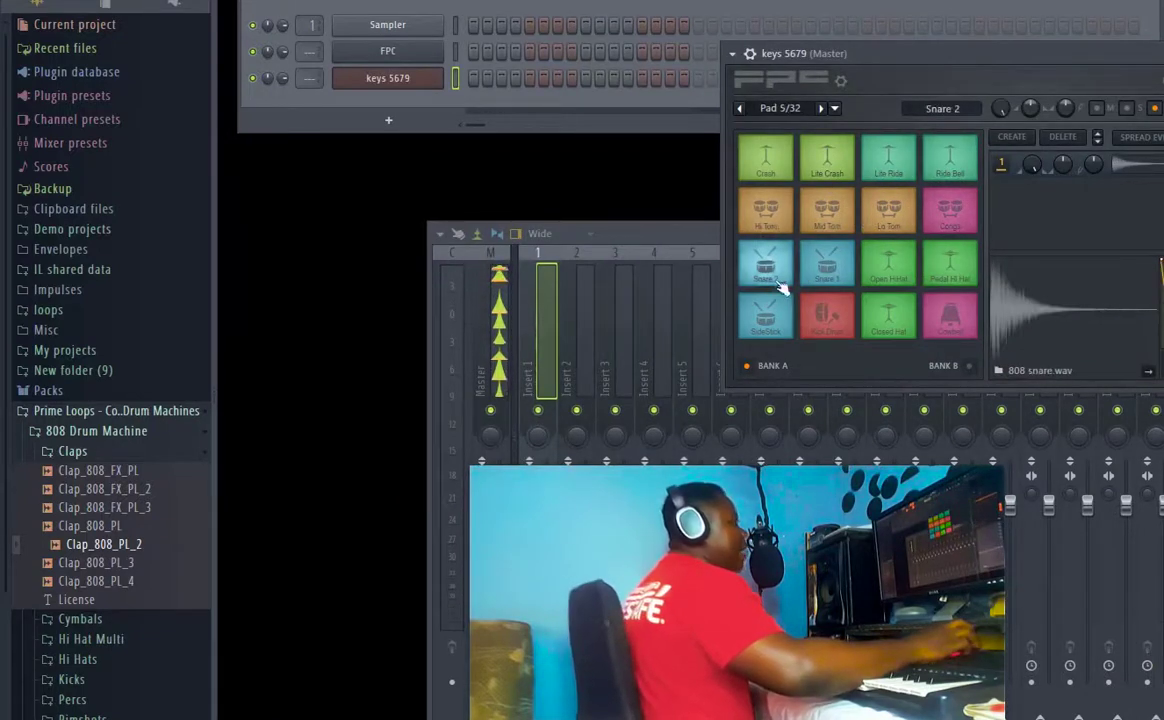
left_click(886, 316)
left_click(932, 320)
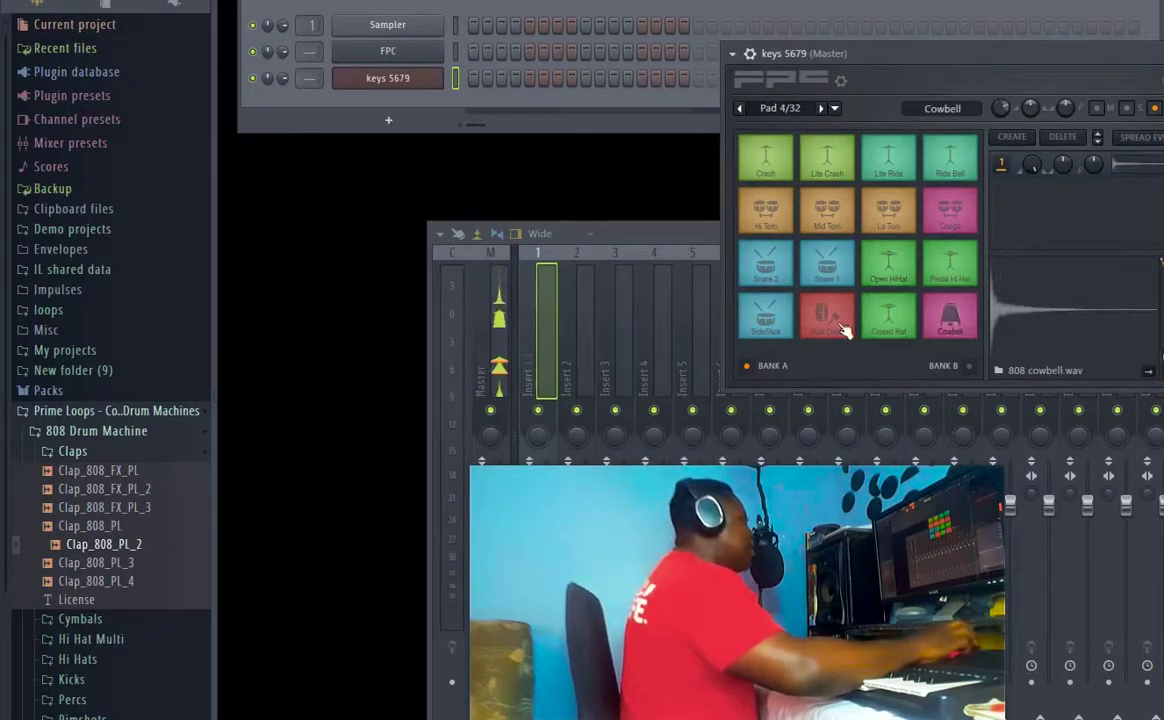
Route the keys 5679 channel to mixer insert 1 and check its signal in the mixer
left_click_drag(1083, 57, 652, 151)
left_click(1020, 235)
left_click(682, 165)
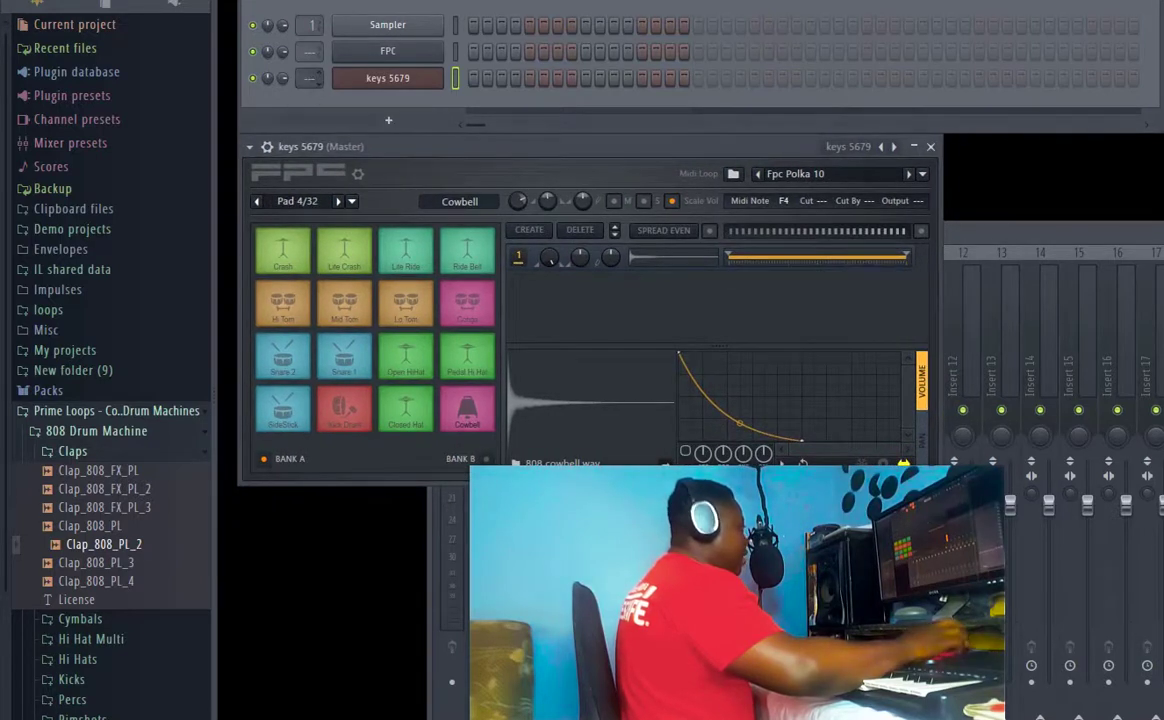
scroll(310, 78, "up", 1)
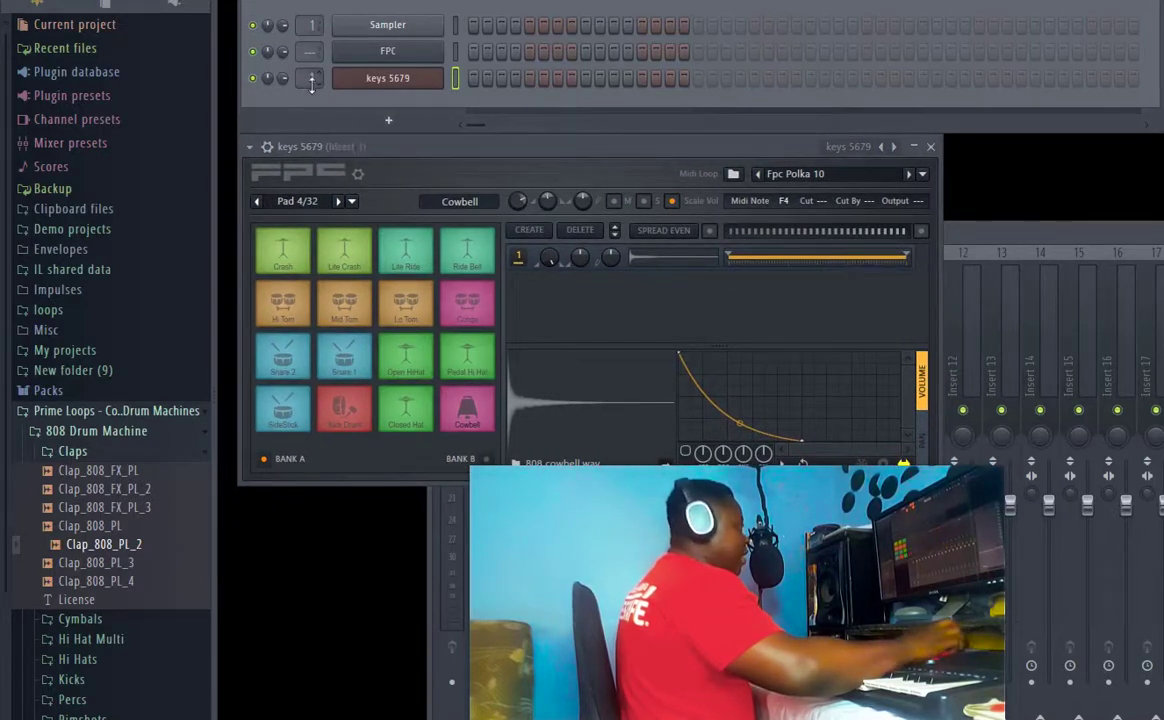
left_click(1044, 248)
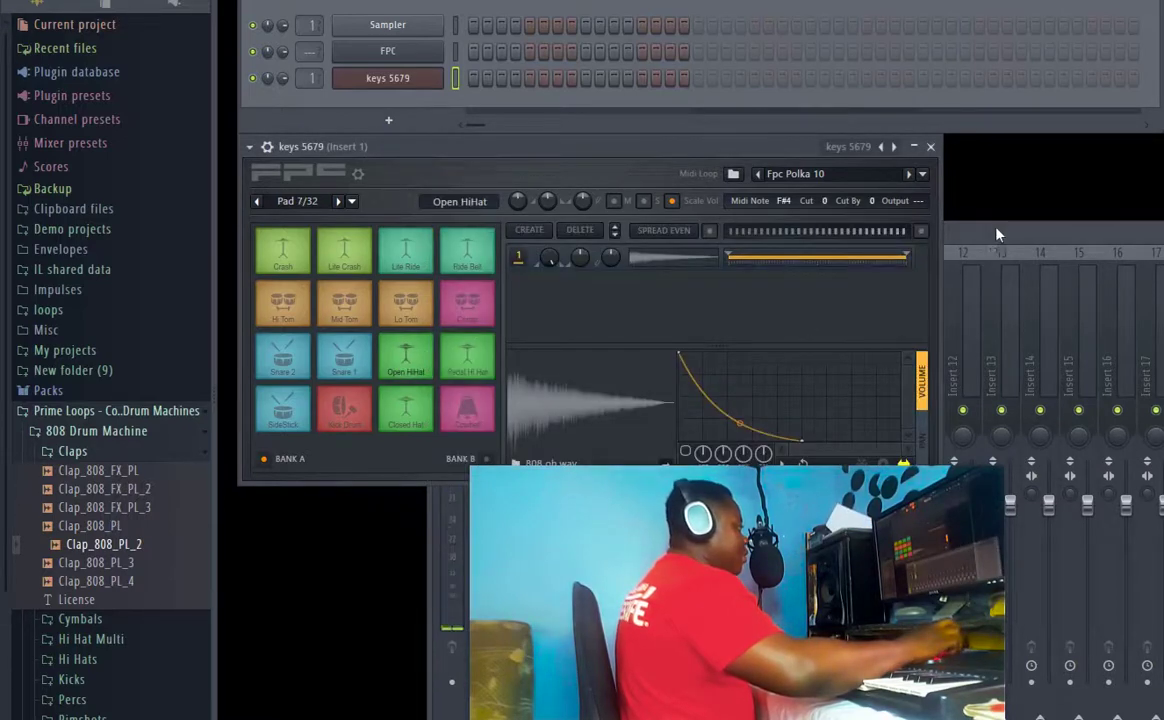
key("F9")
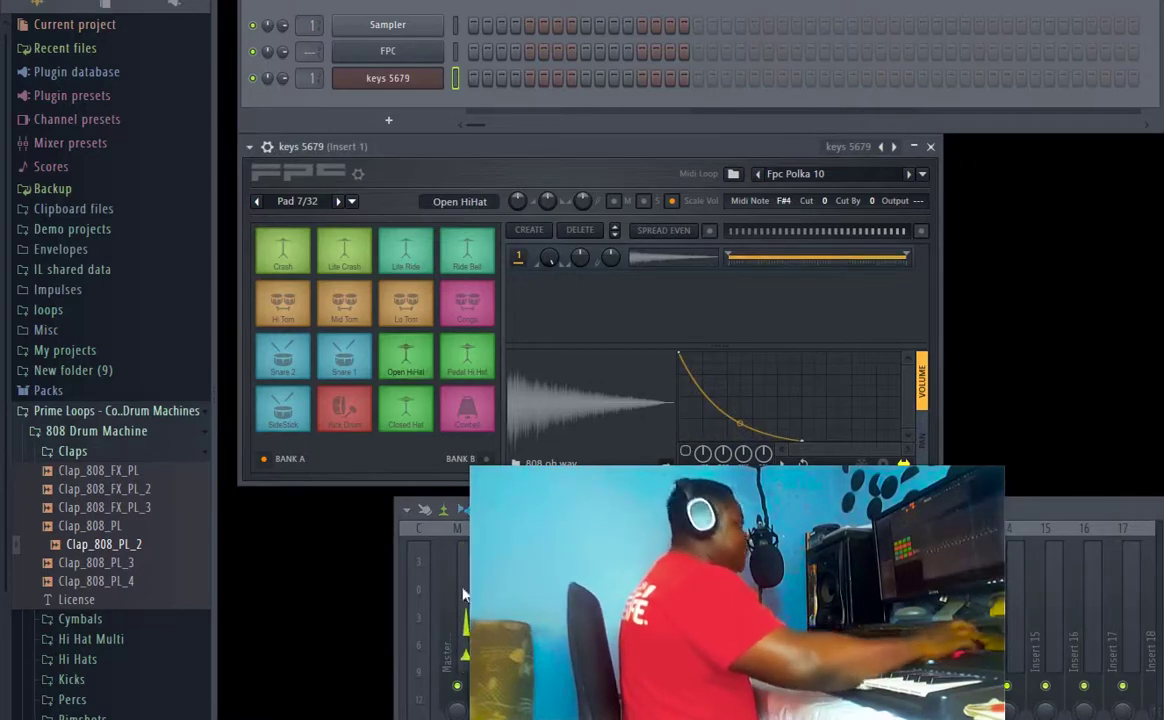
left_click_drag(865, 519, 1093, 192)
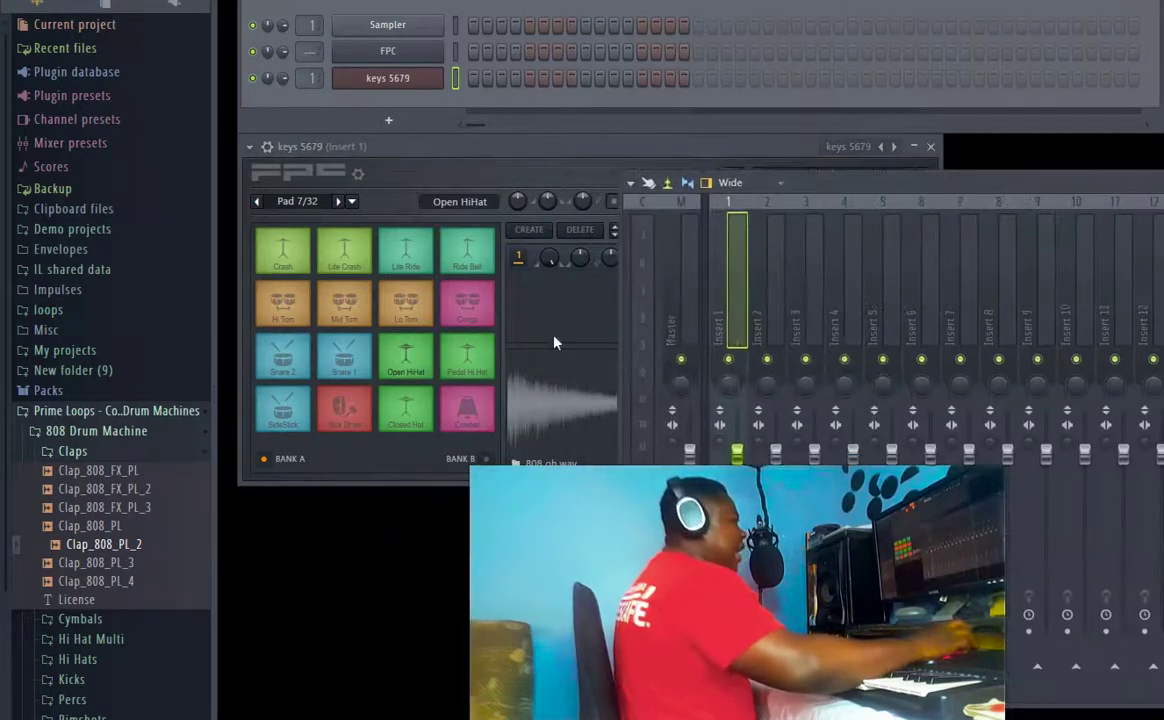
left_click(668, 165)
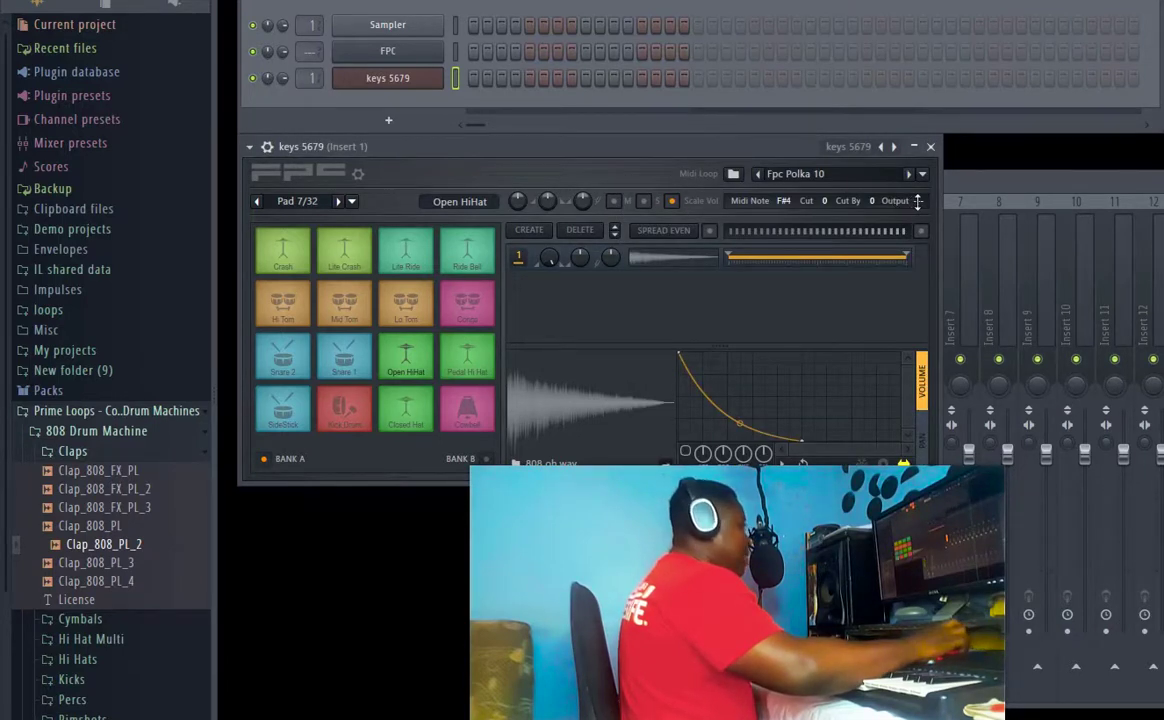
Set the SideStick pad's output to 1 and play the pad to check its mixer track
left_click(285, 418)
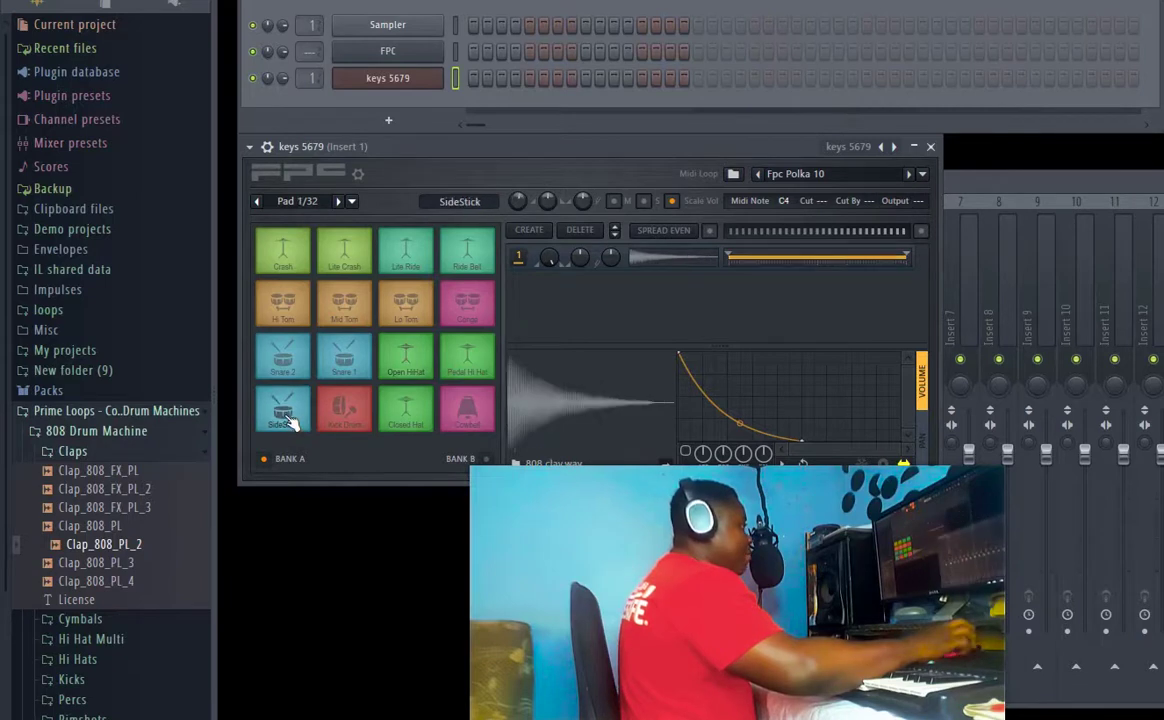
left_click(1100, 230)
left_click_drag(775, 177, 968, 350)
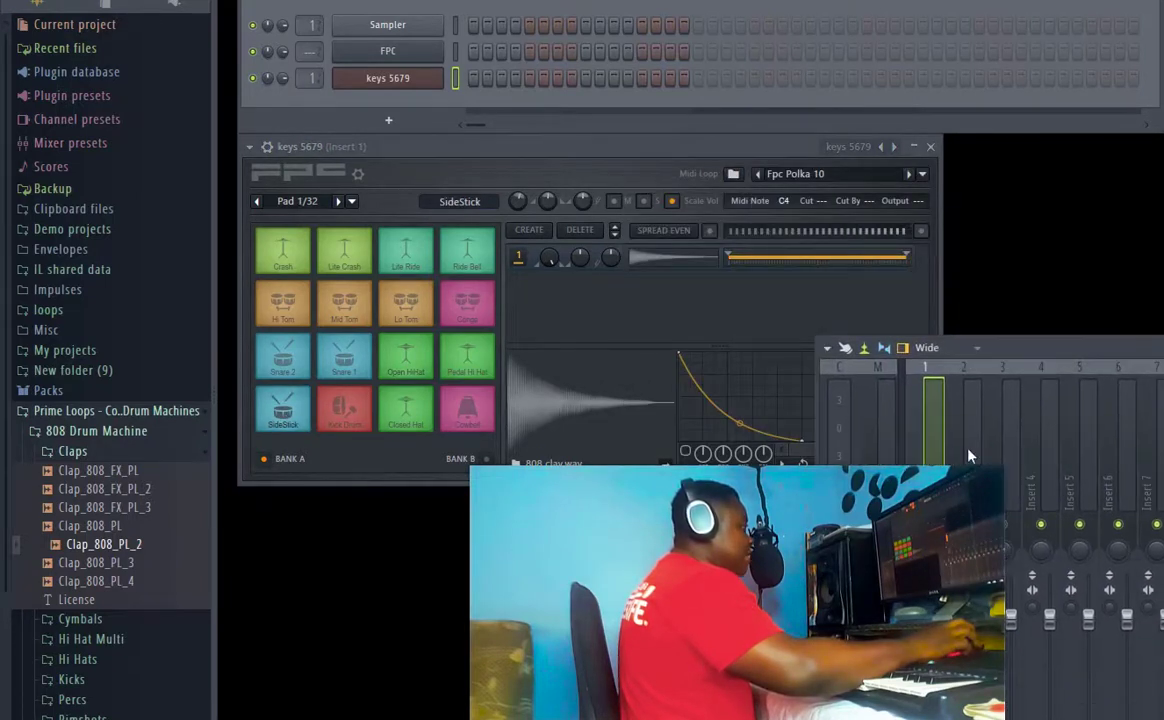
left_click(912, 203)
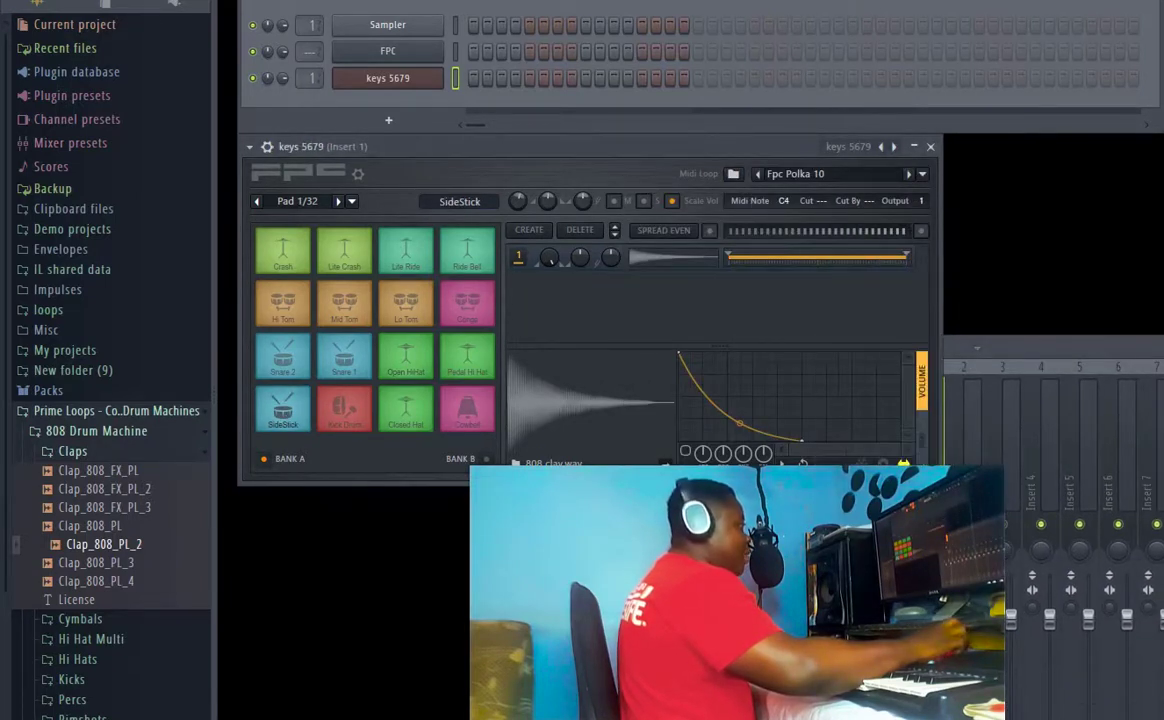
left_click(293, 408)
left_click(293, 408)
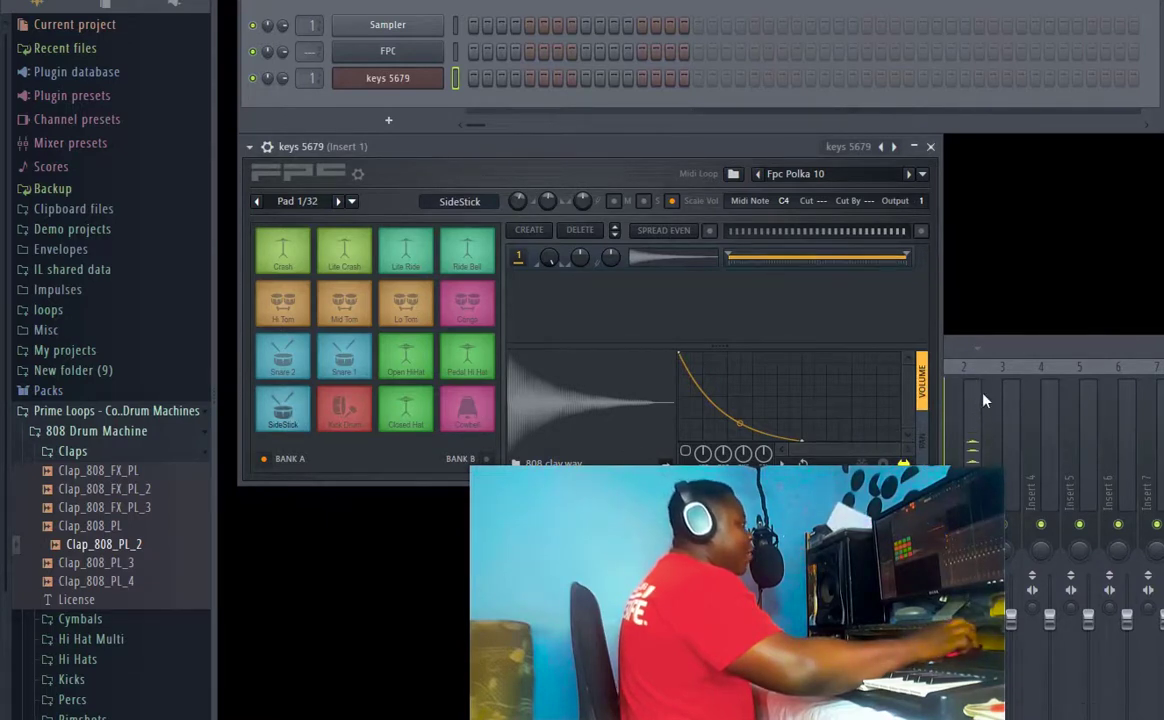
Route the keys 5679 channel to mixer insert 5 and play the SideStick pad to test the offset
left_click_drag(1031, 361, 953, 437)
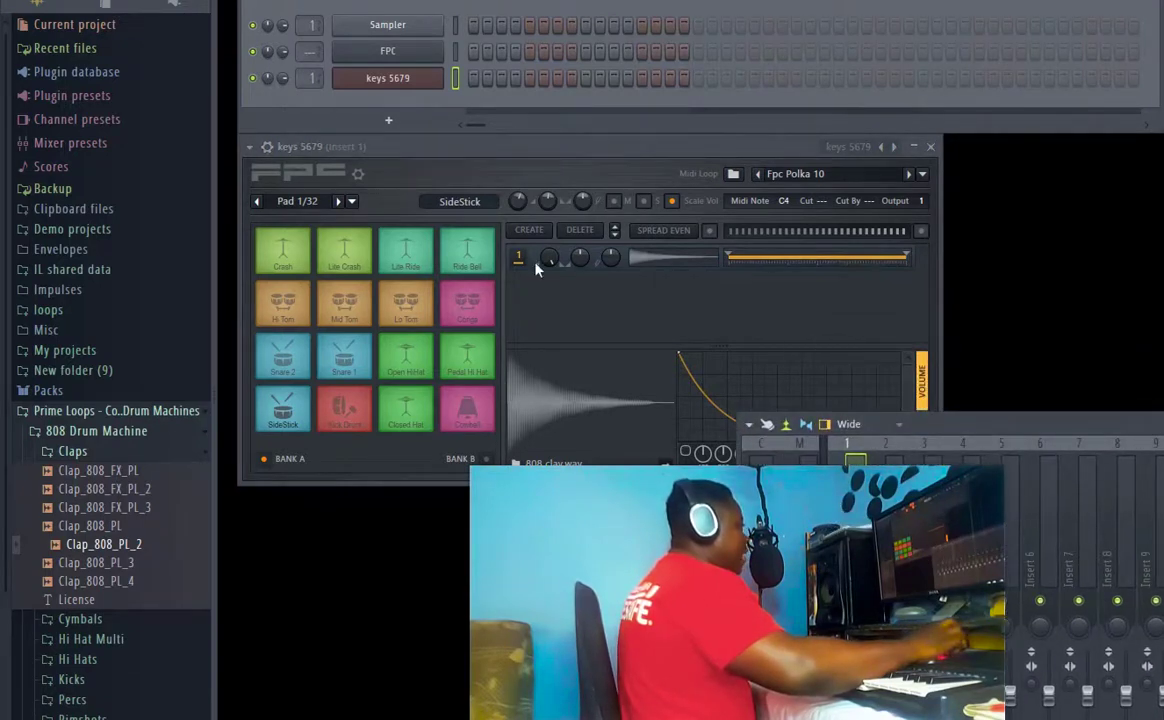
left_click_drag(310, 78, 310, 62)
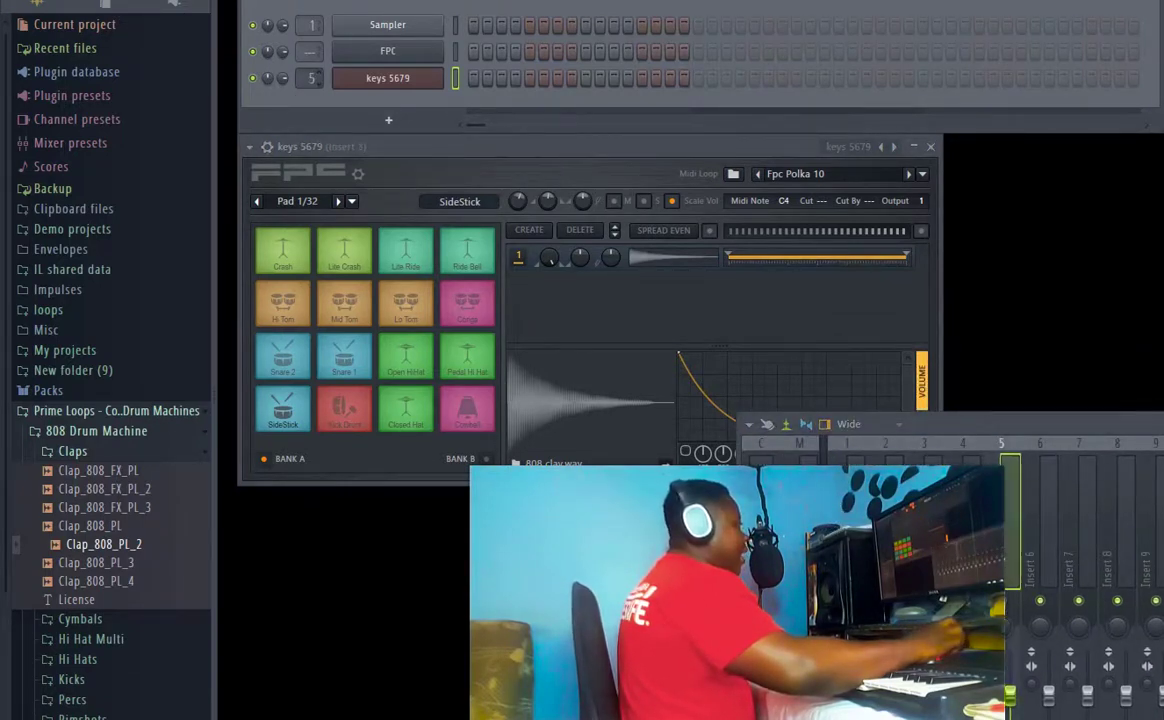
left_click(290, 412)
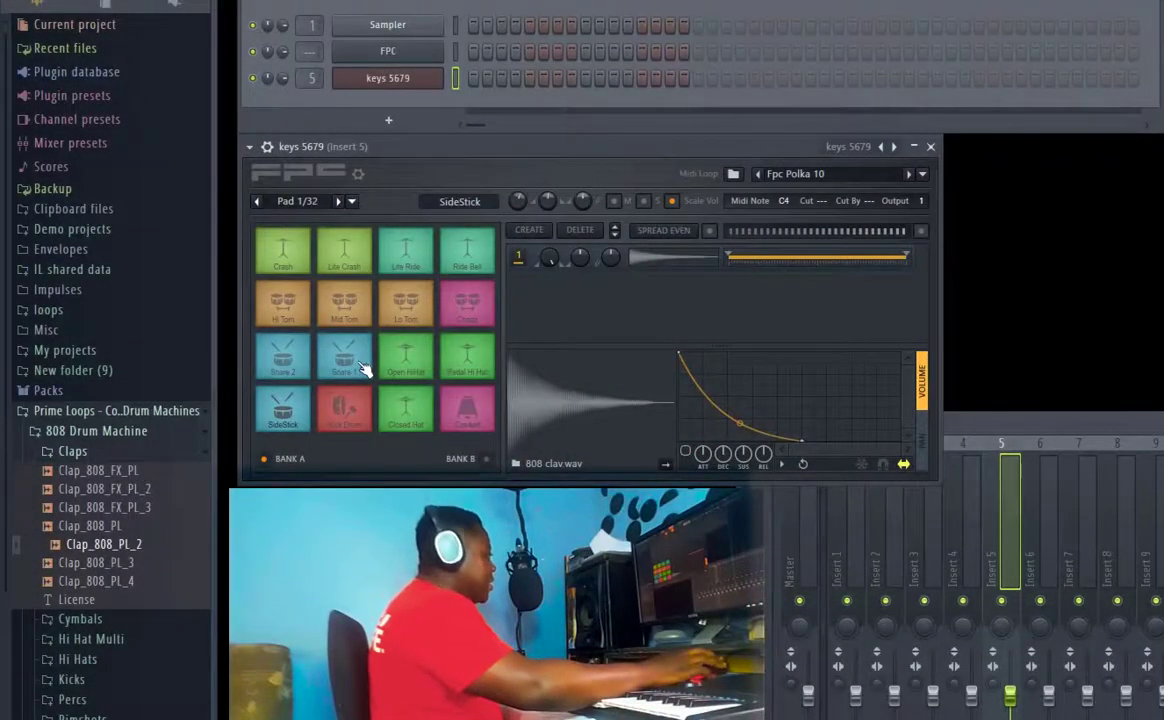
Set the Snare 1 pad's output to 4 and compare its mixer signal with that of Snare 2
left_click(350, 375)
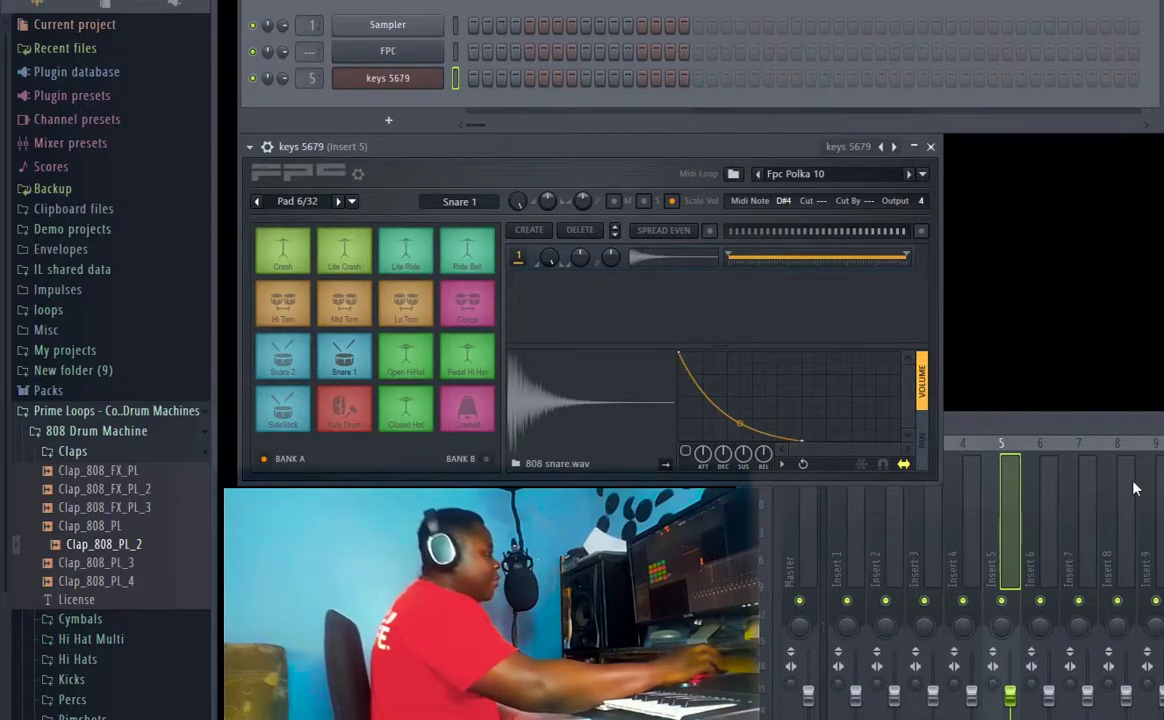
left_click(300, 360)
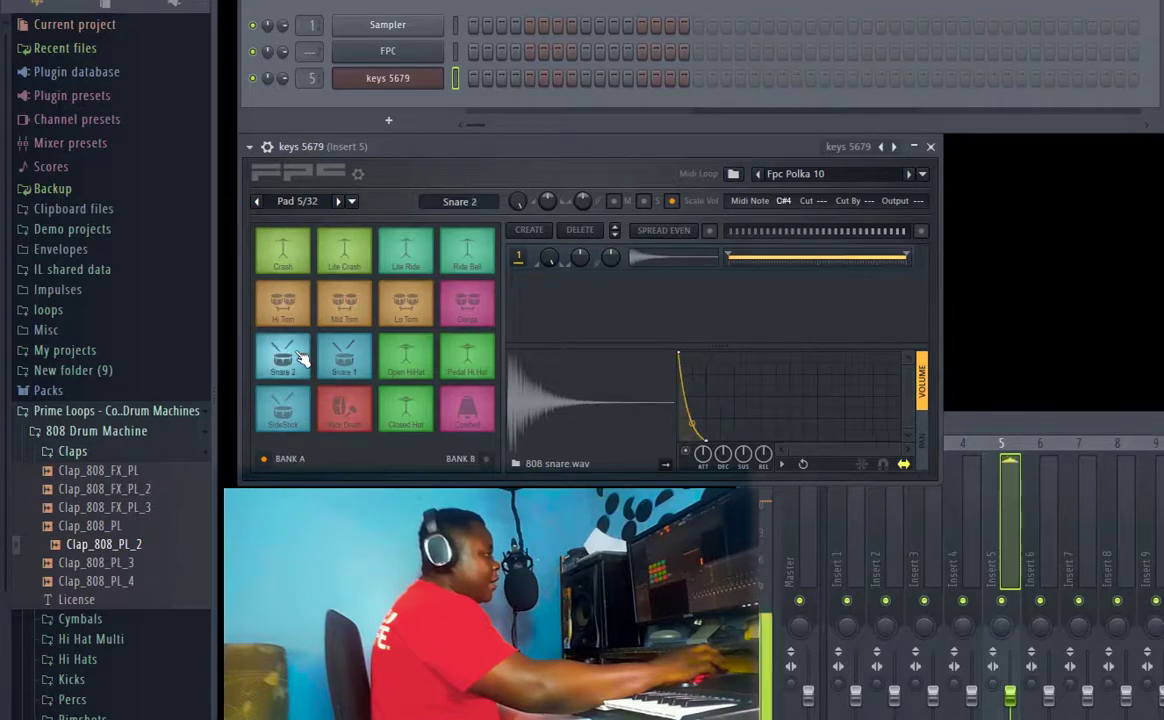
left_click(347, 352)
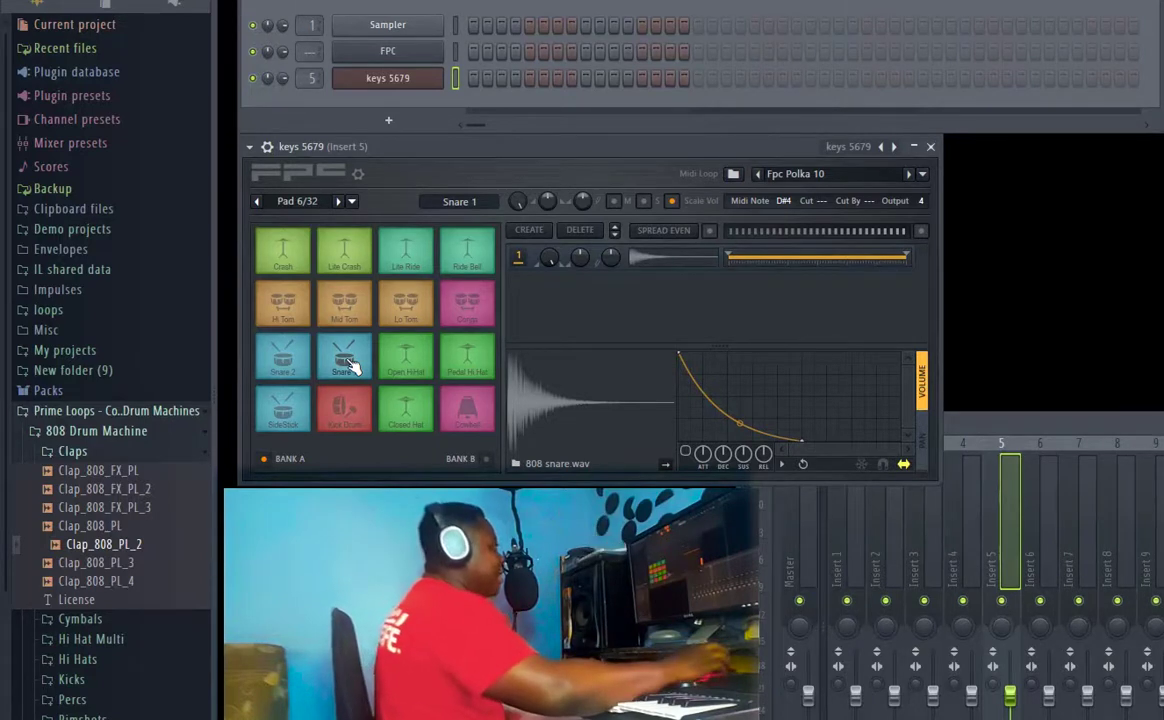
mouse_move(549, 152)
left_mouse_down()
mouse_move(533, 148)
mouse_move(561, 156)
mouse_move(550, 153)
left_mouse_up()
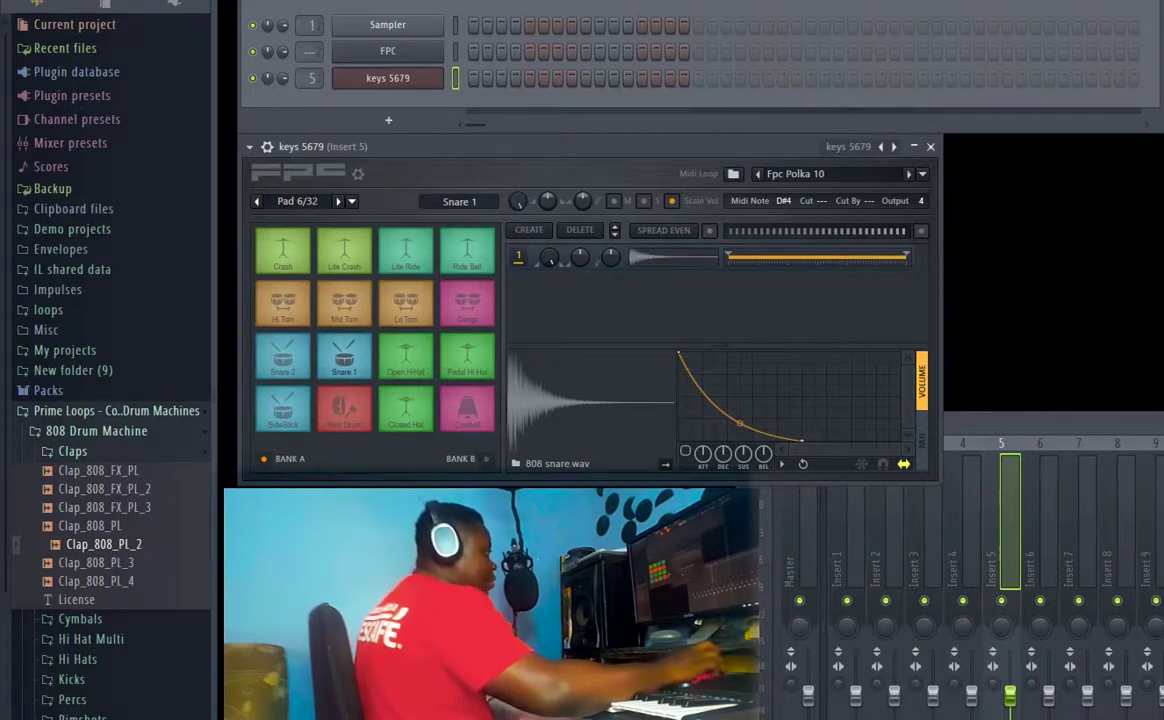
Record a kick drum and cowbell pattern on the keys 5679 channel using the Notes and automation option
key("r")
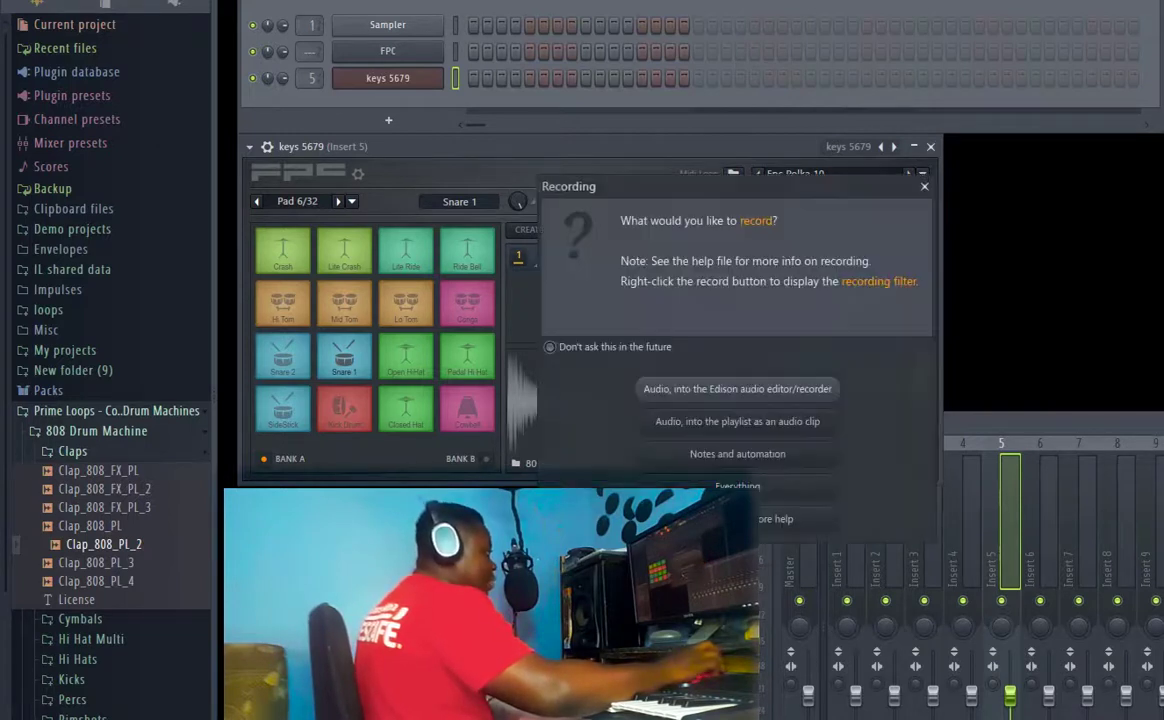
left_click(696, 453)
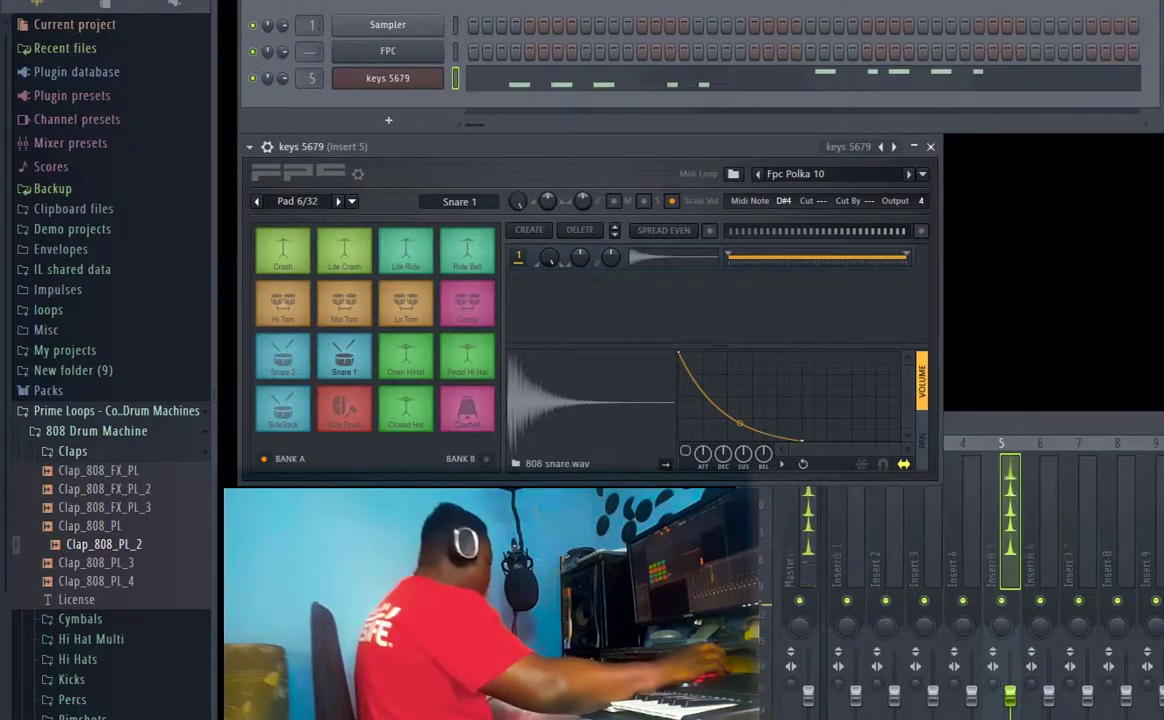
mouse_move(667, 68)
left_mouse_down()
mouse_move(560, 66)
mouse_move(526, 99)
mouse_move(699, 100)
mouse_move(647, 60)
left_mouse_up()
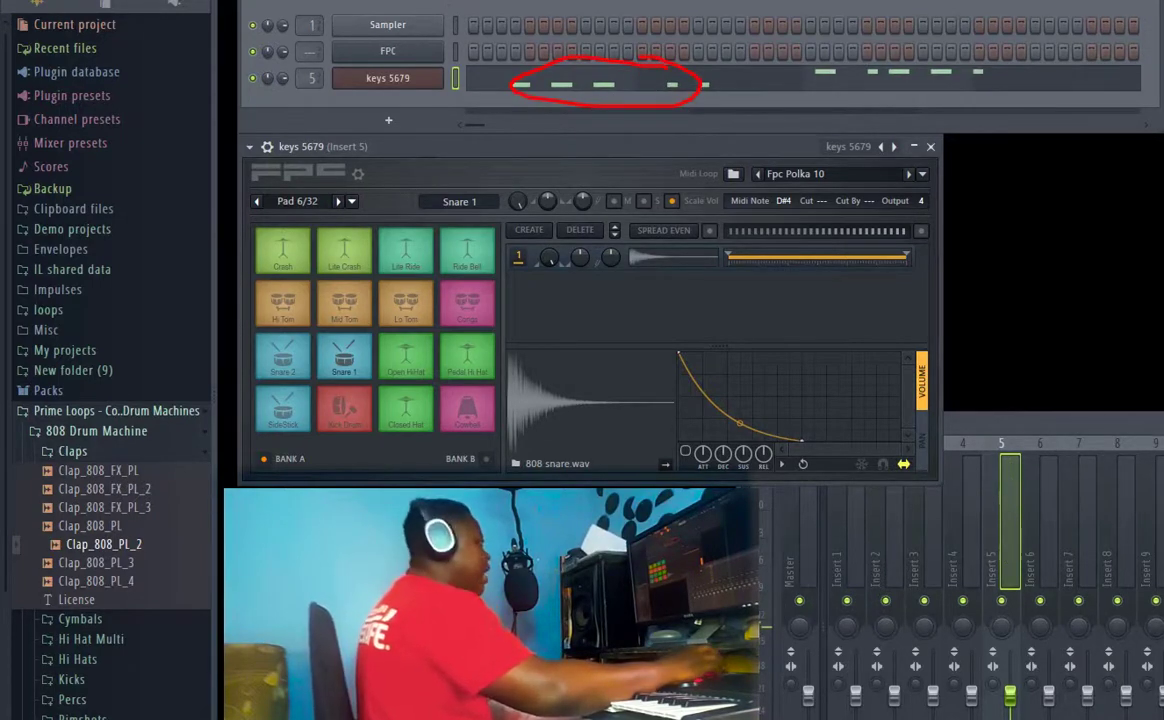
Open the keys 5679 pattern in the piano roll and overdub closed hat notes during playback
left_click(560, 88)
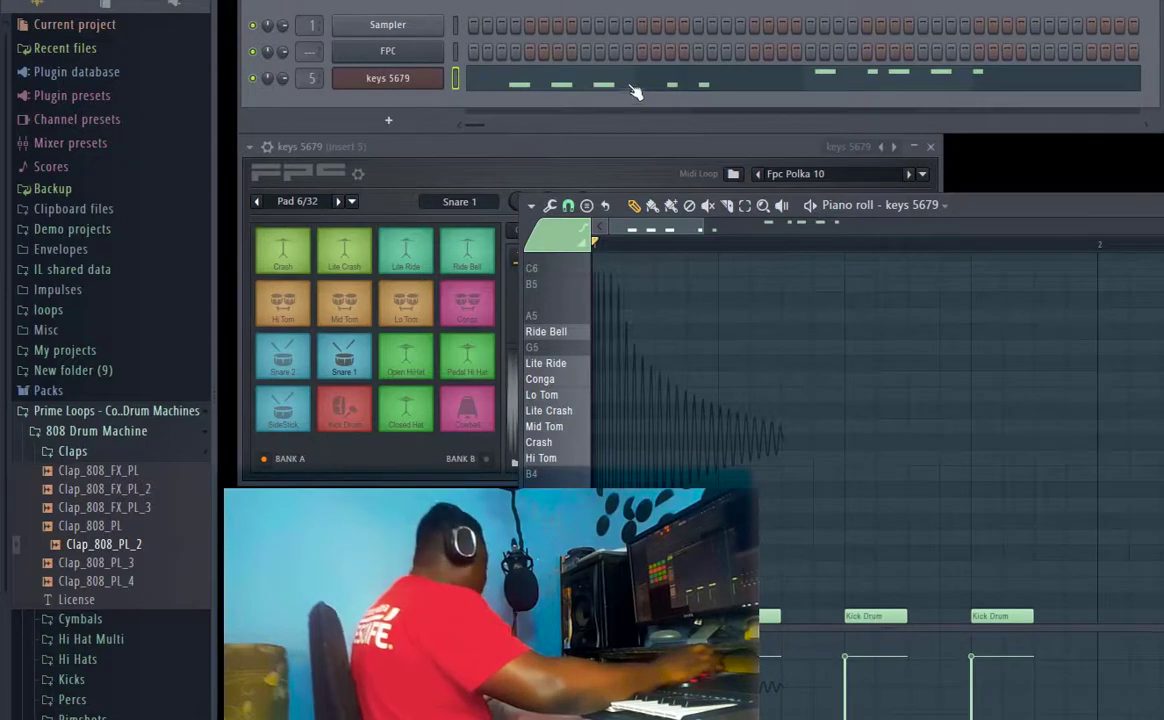
key("space")
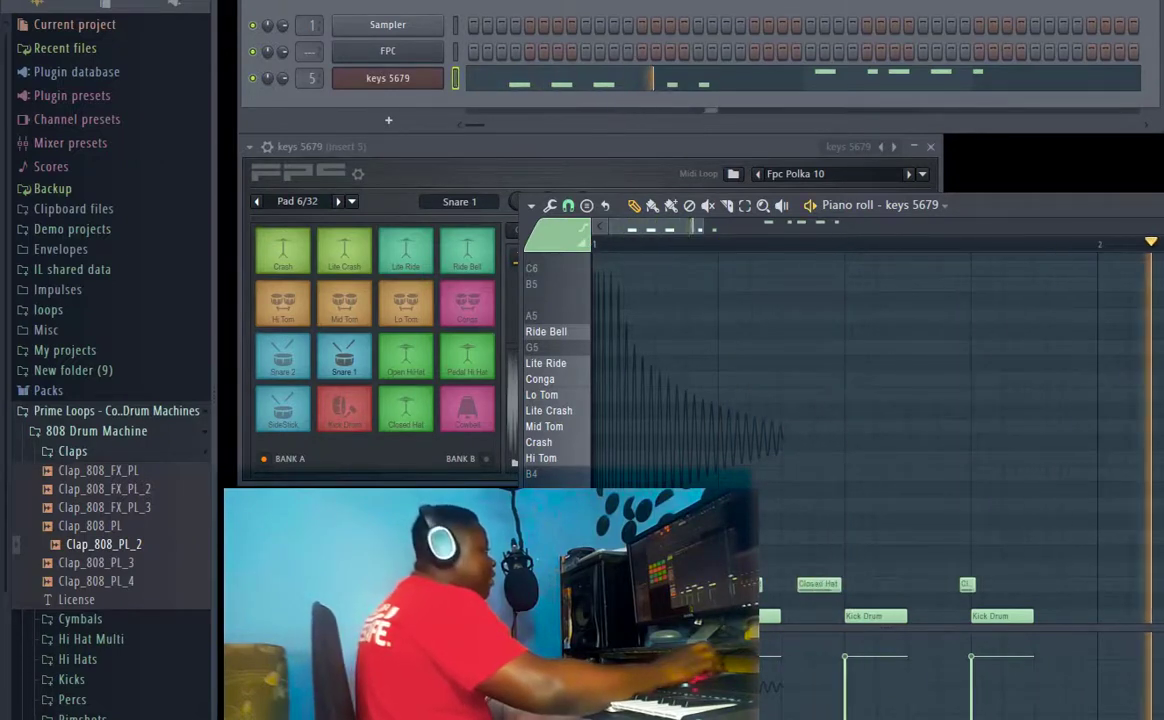
scroll(783, 497, "down", 3)
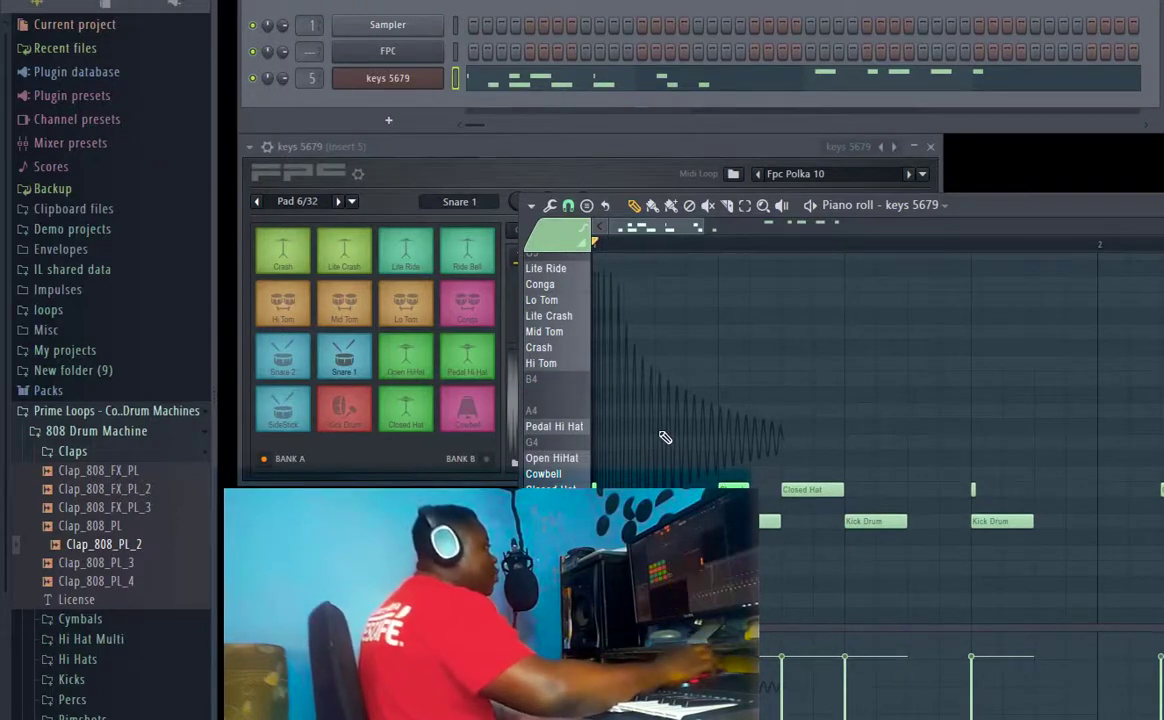
Check the recording options and review the whole recorded keys 5679 pattern in the piano roll before closing it
left_click(535, 84)
left_click(518, 85)
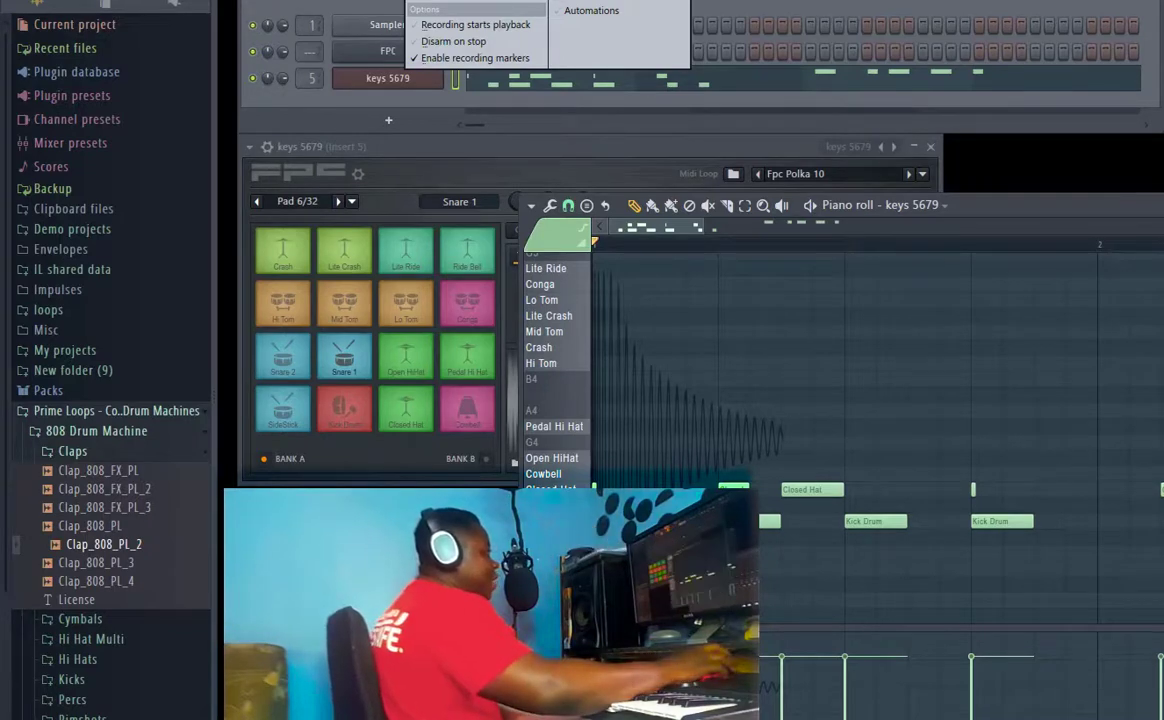
left_click(752, 88)
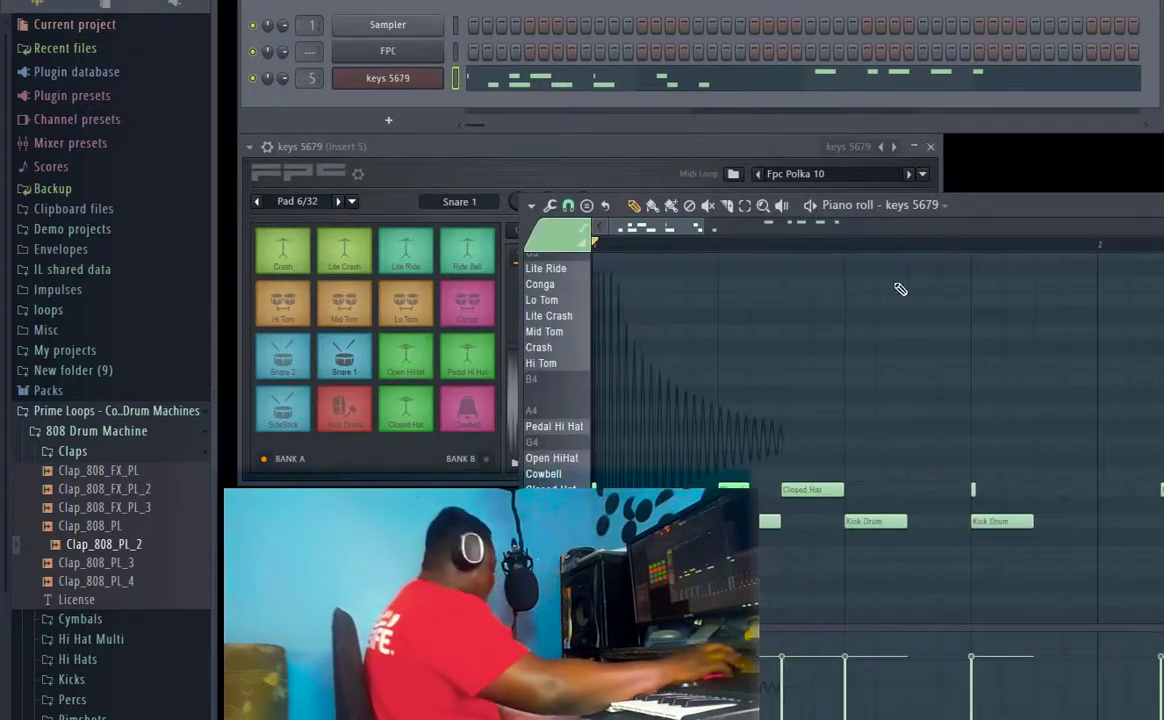
left_click_drag(1027, 214, 1027, 157)
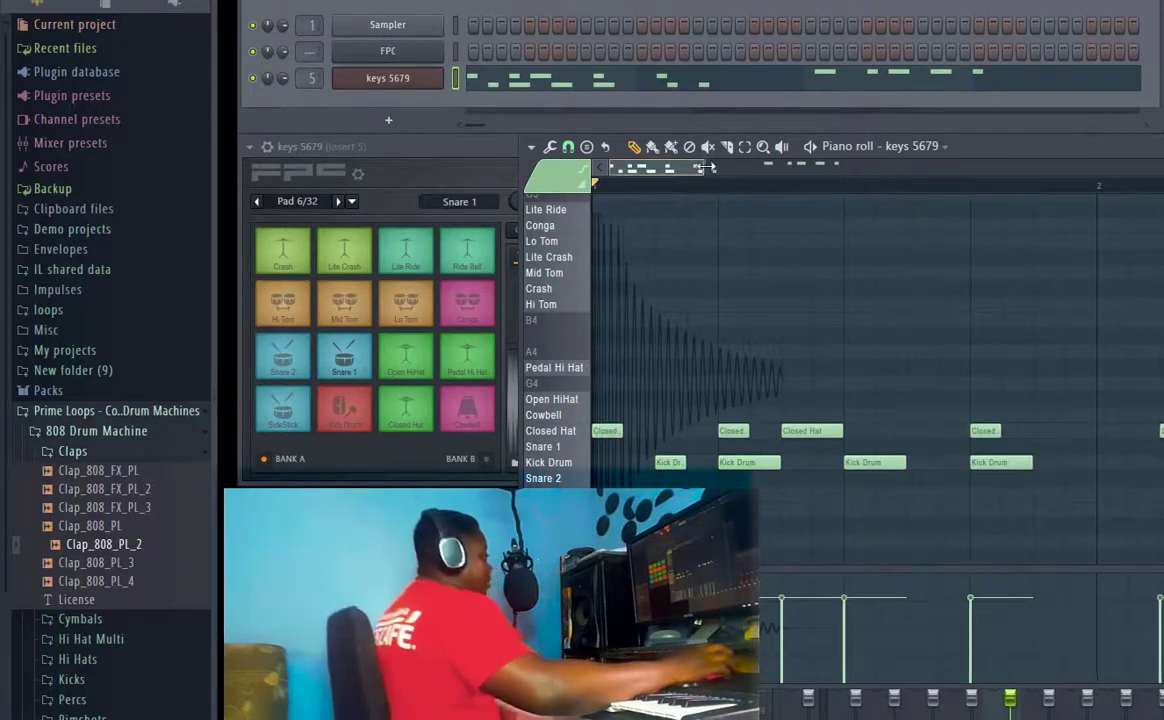
left_click_drag(700, 175, 948, 172)
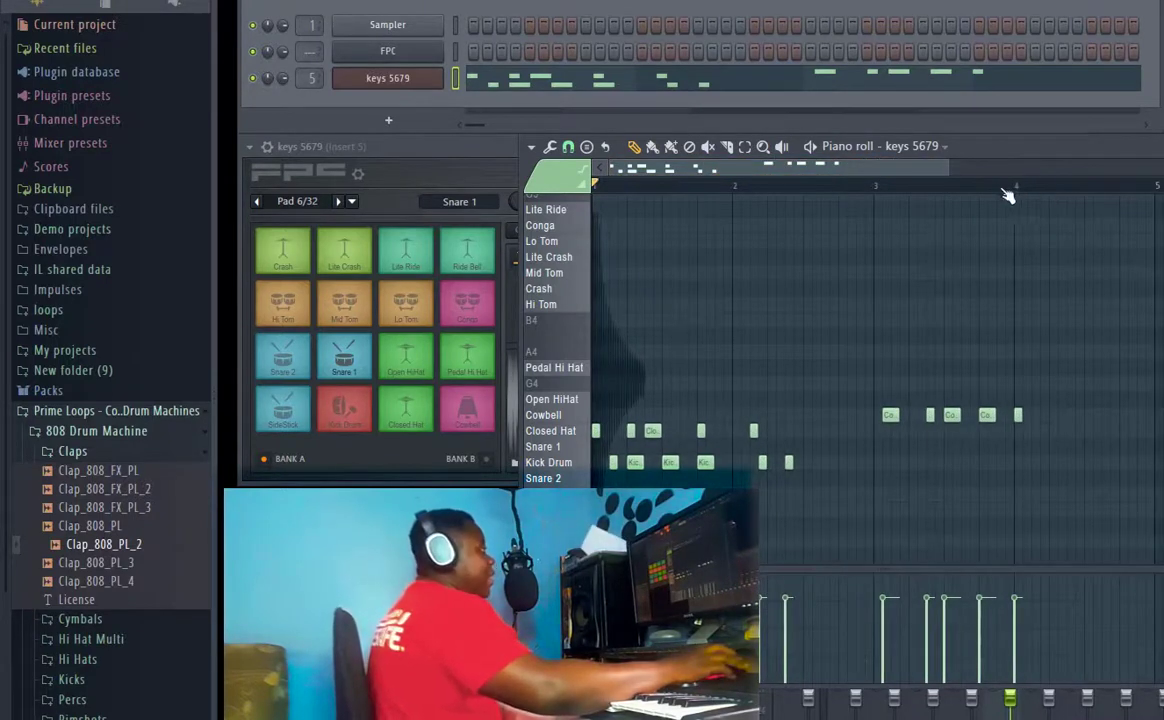
key("F7")
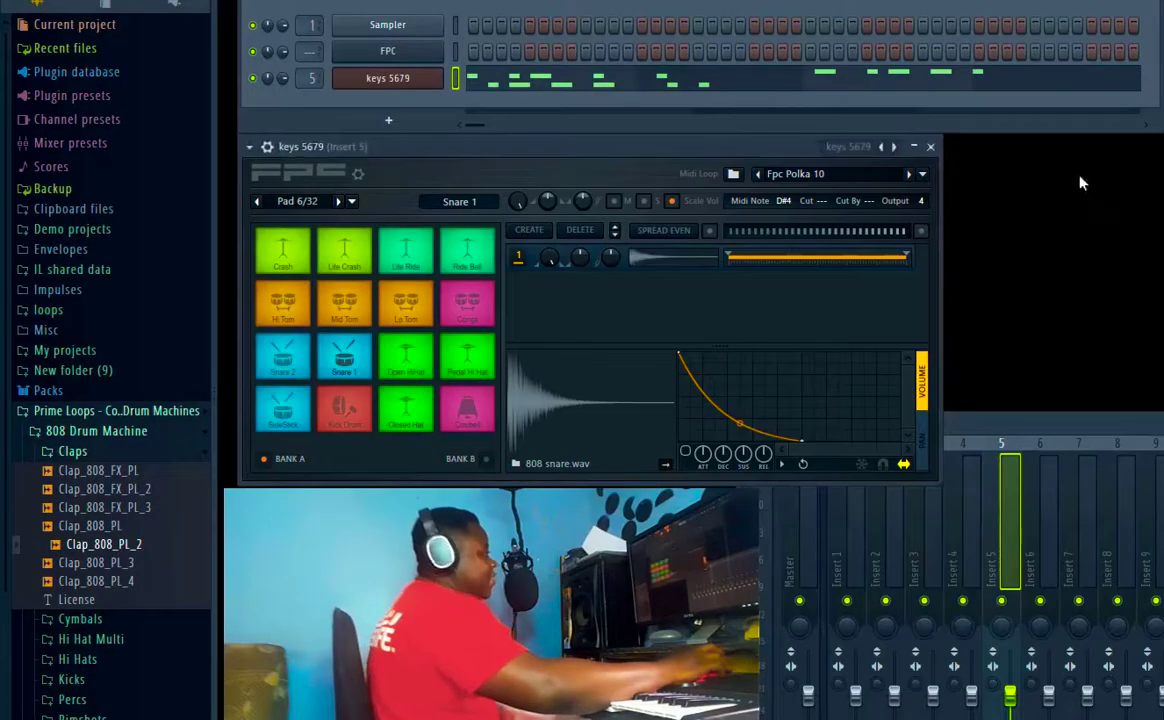
left_click_drag(587, 151, 624, 157)
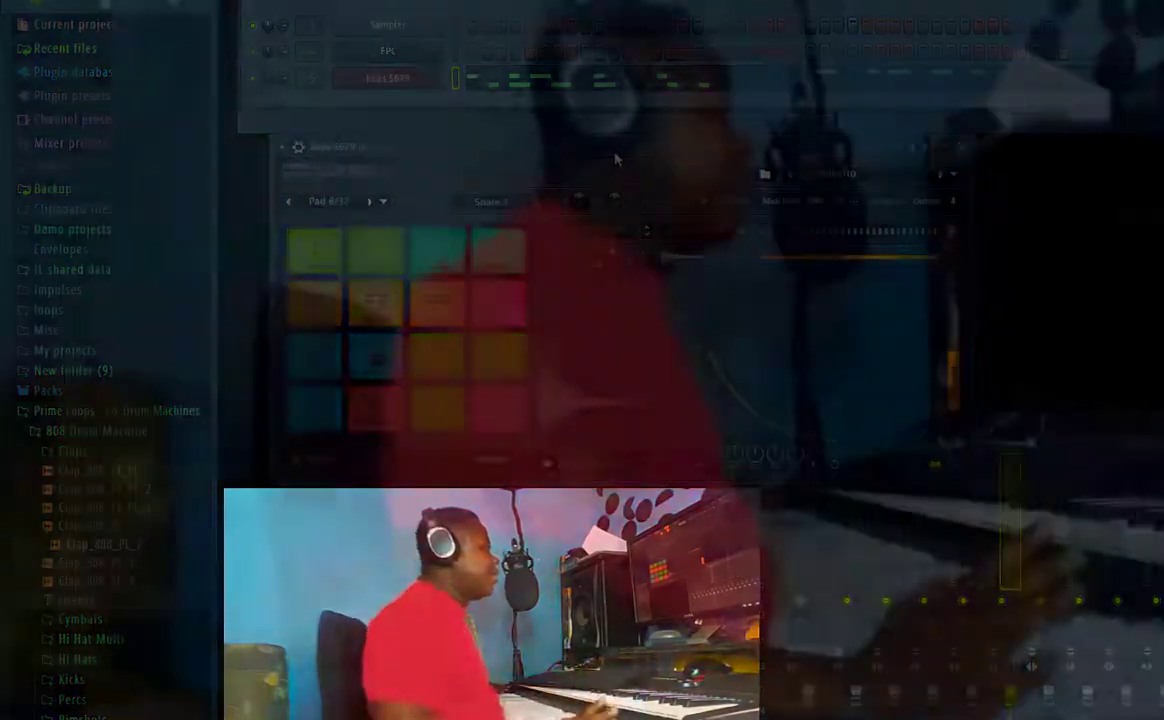